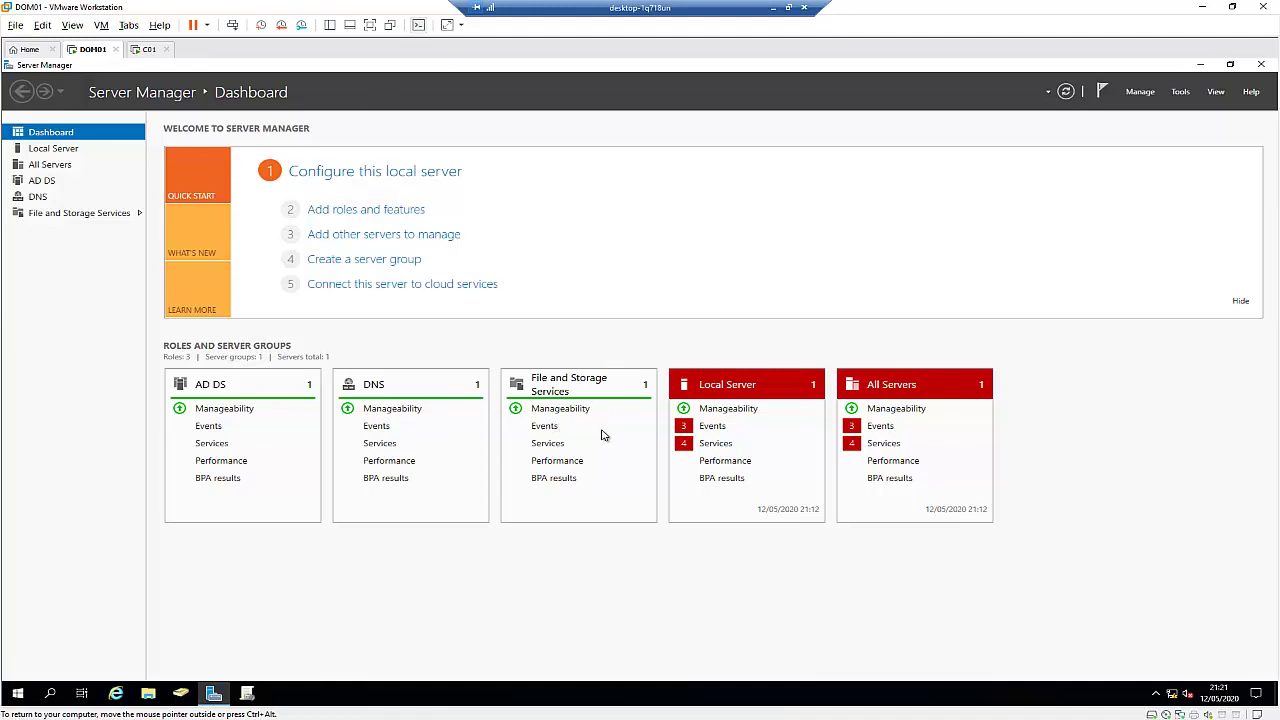
Take a brief look at the C01 client desktop, then return to the DOM01 server
click(145, 52)
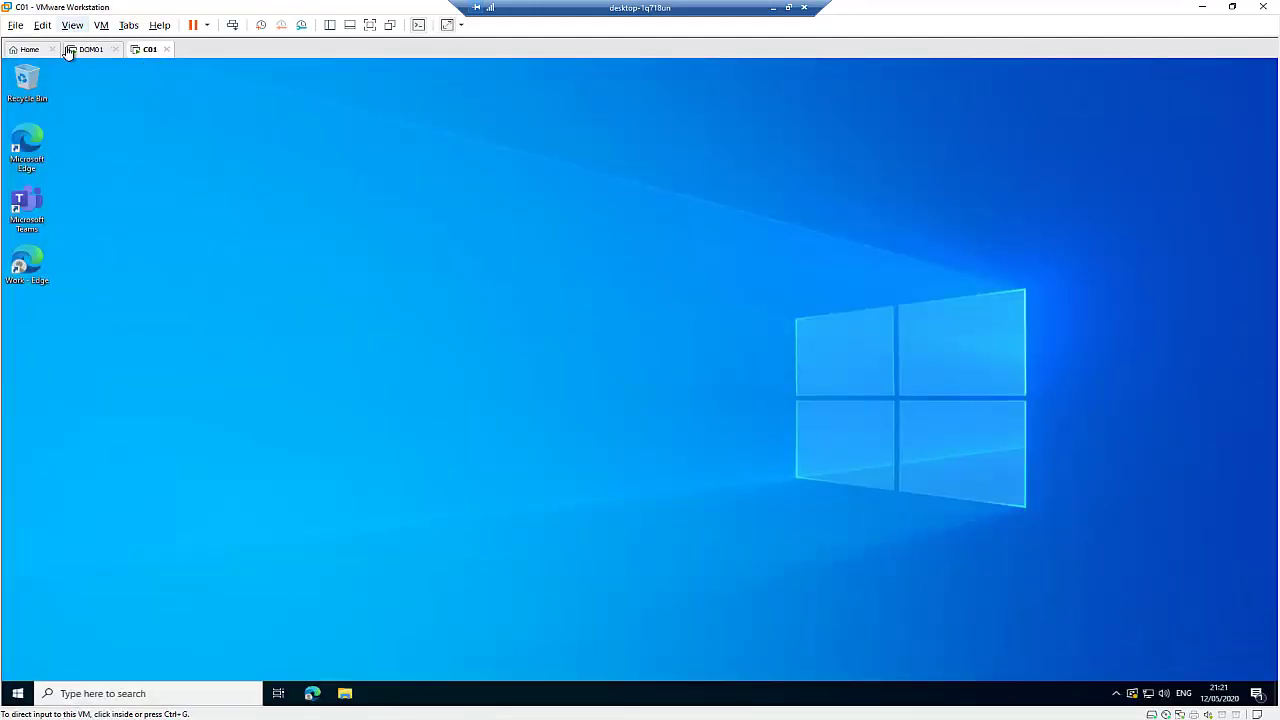
click(88, 49)
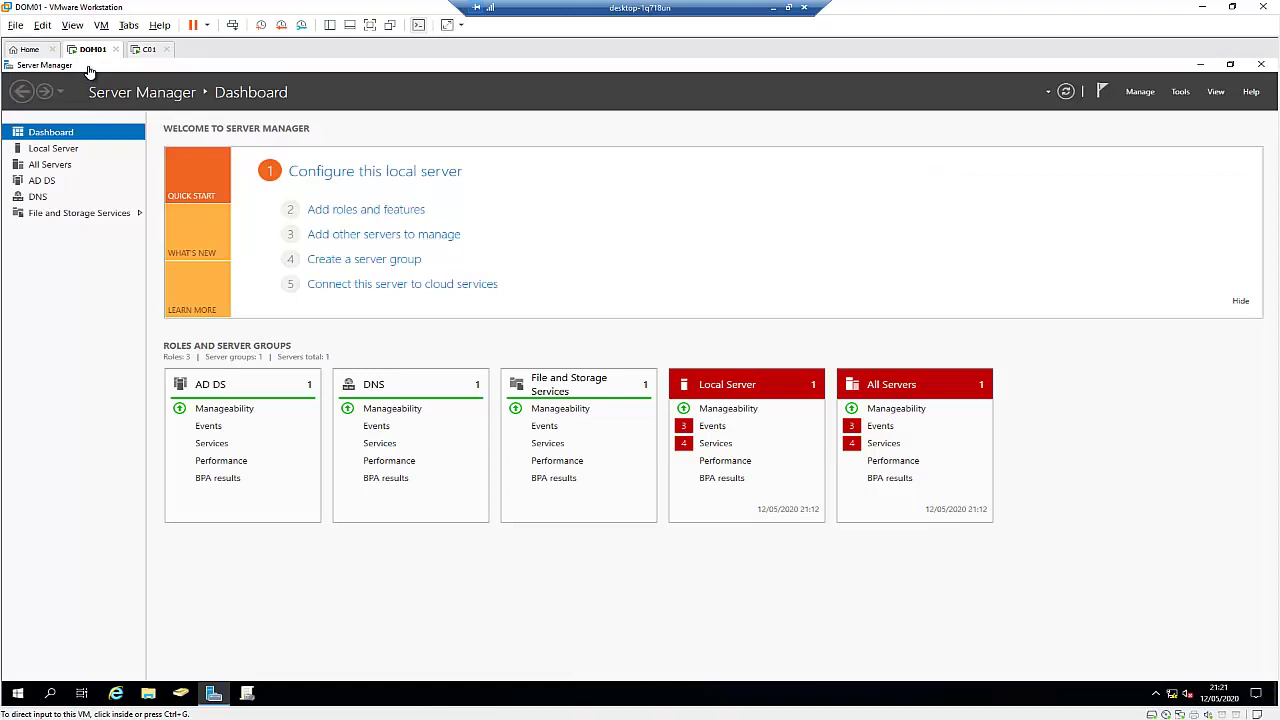
In Active Directory Users and Computers, browse to Workstation > Laptops to list C01, C02 and C03
click(1181, 93)
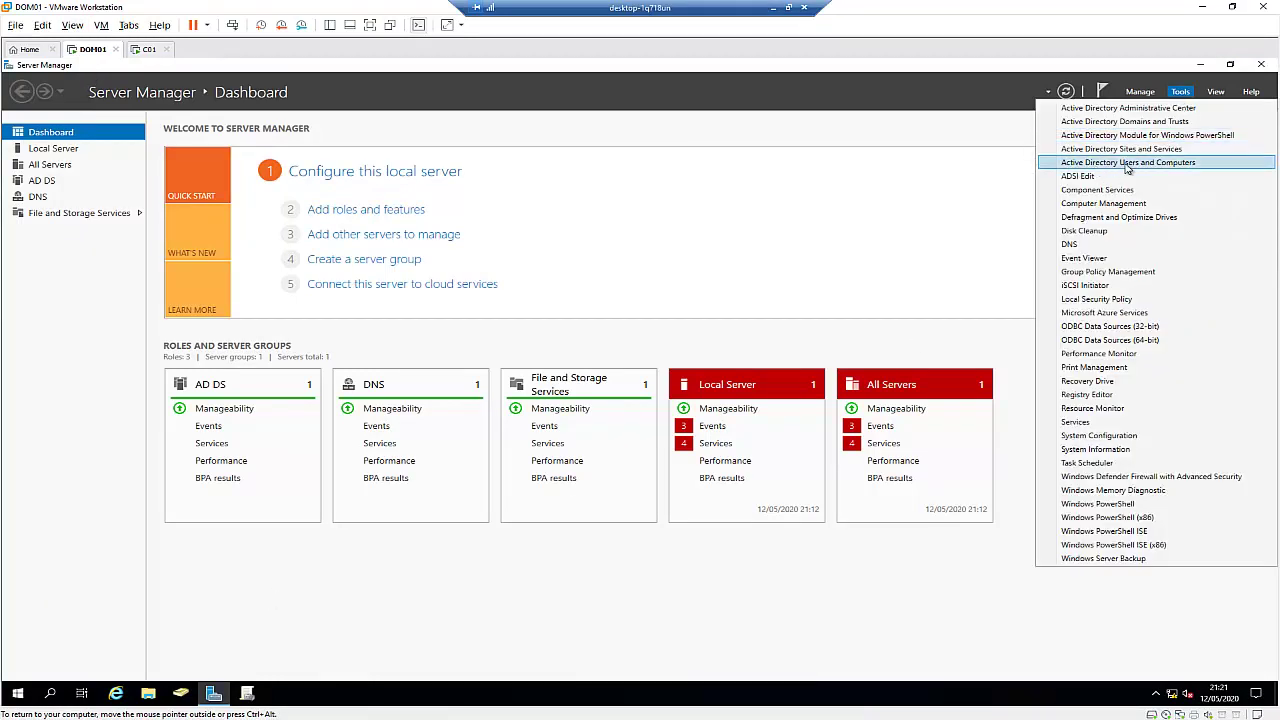
click(1095, 165)
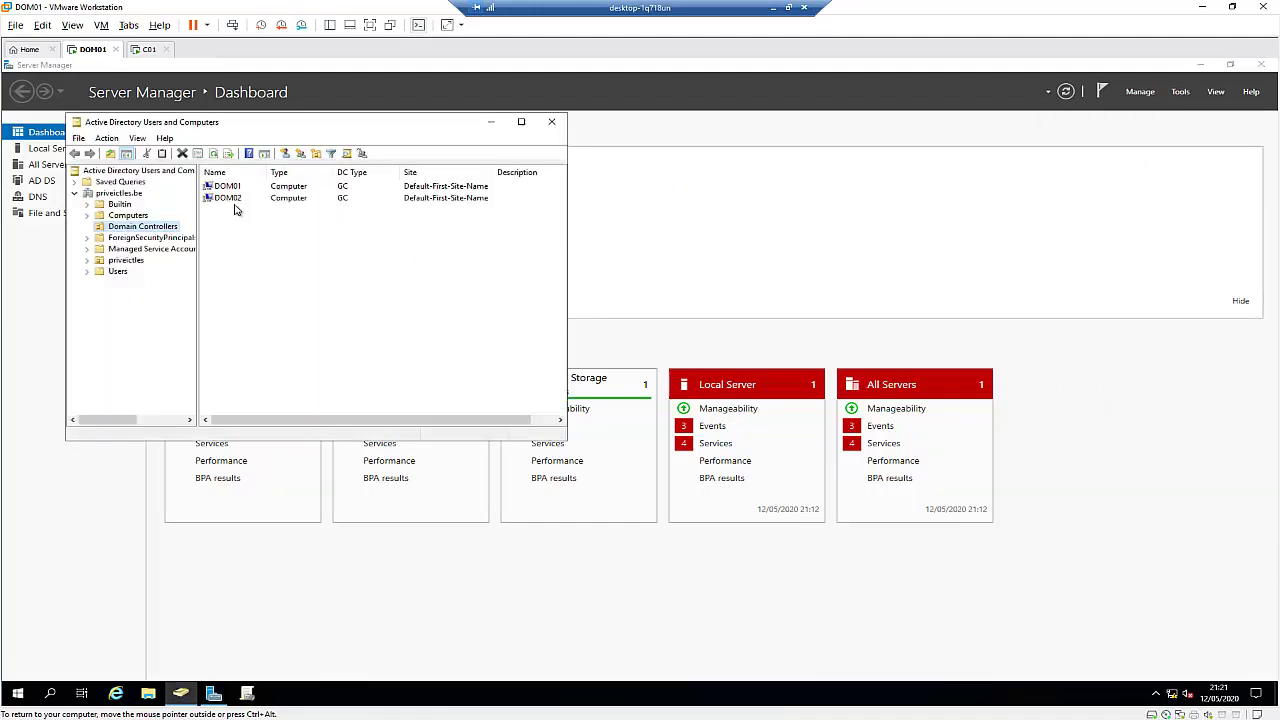
click(87, 260)
click(99, 282)
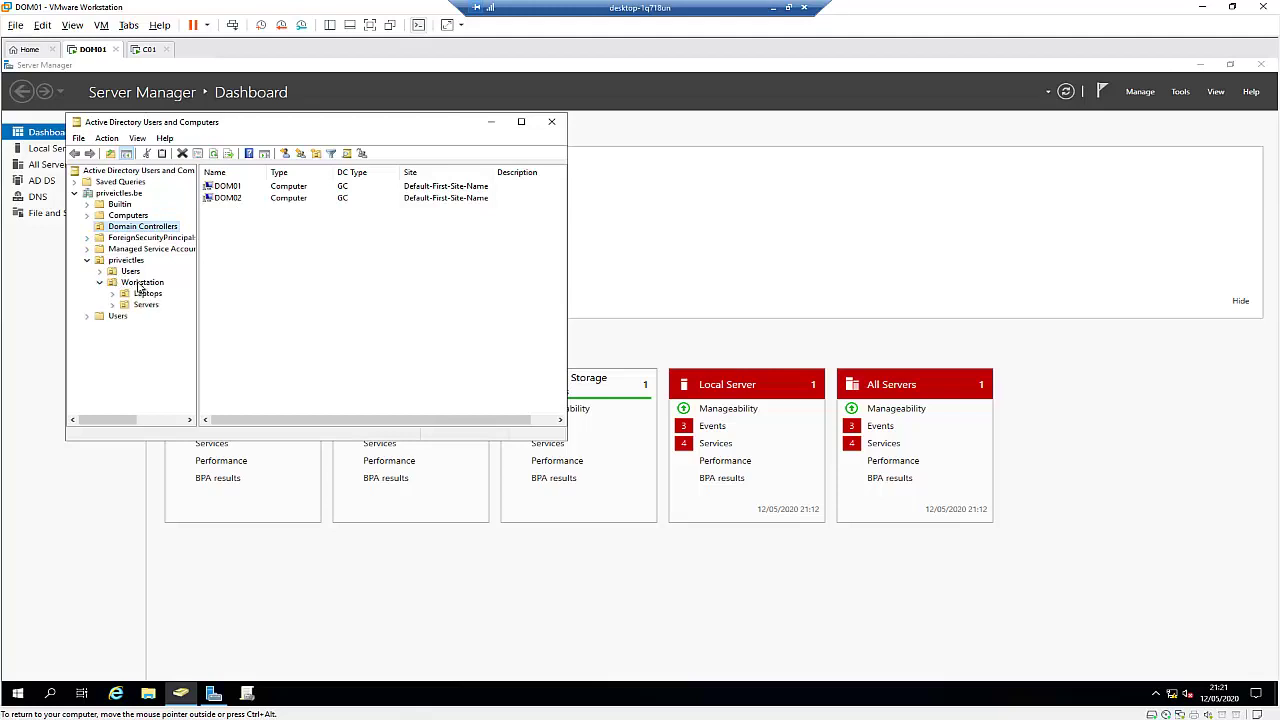
click(150, 293)
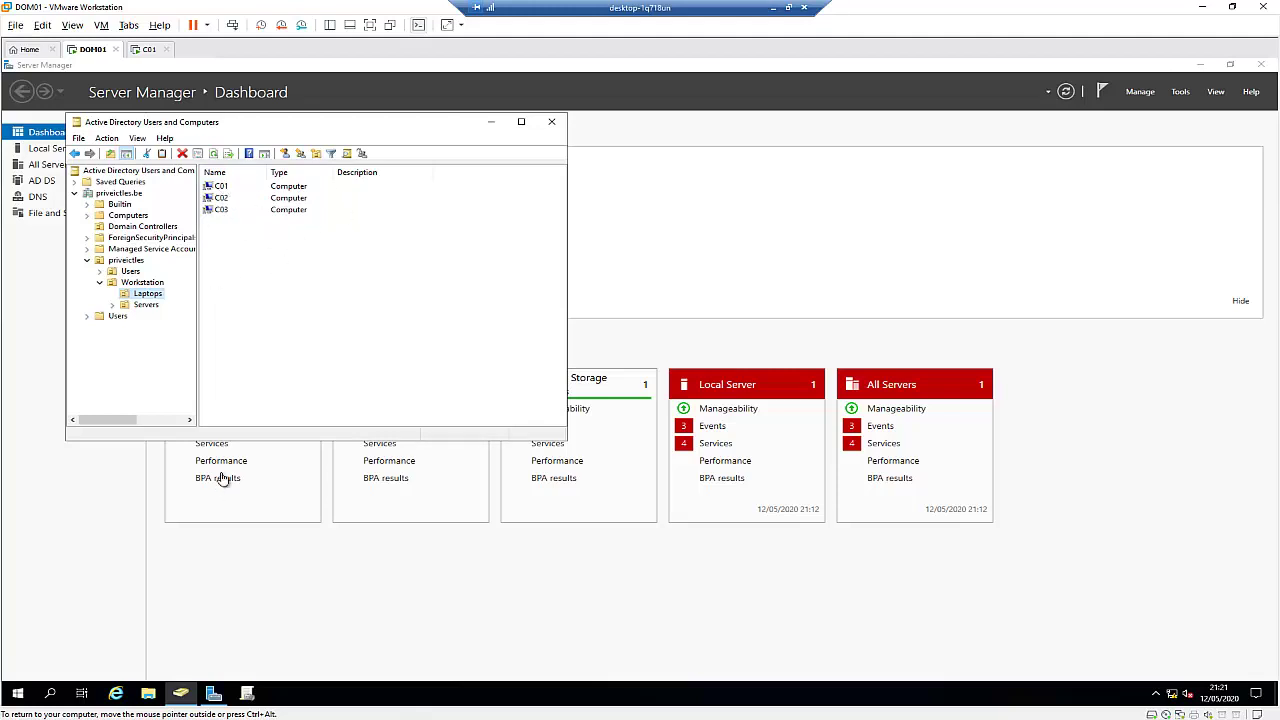
Browse to C:\Software\7Zip in File Explorer to locate the 7z1900-x64 installer
click(155, 693)
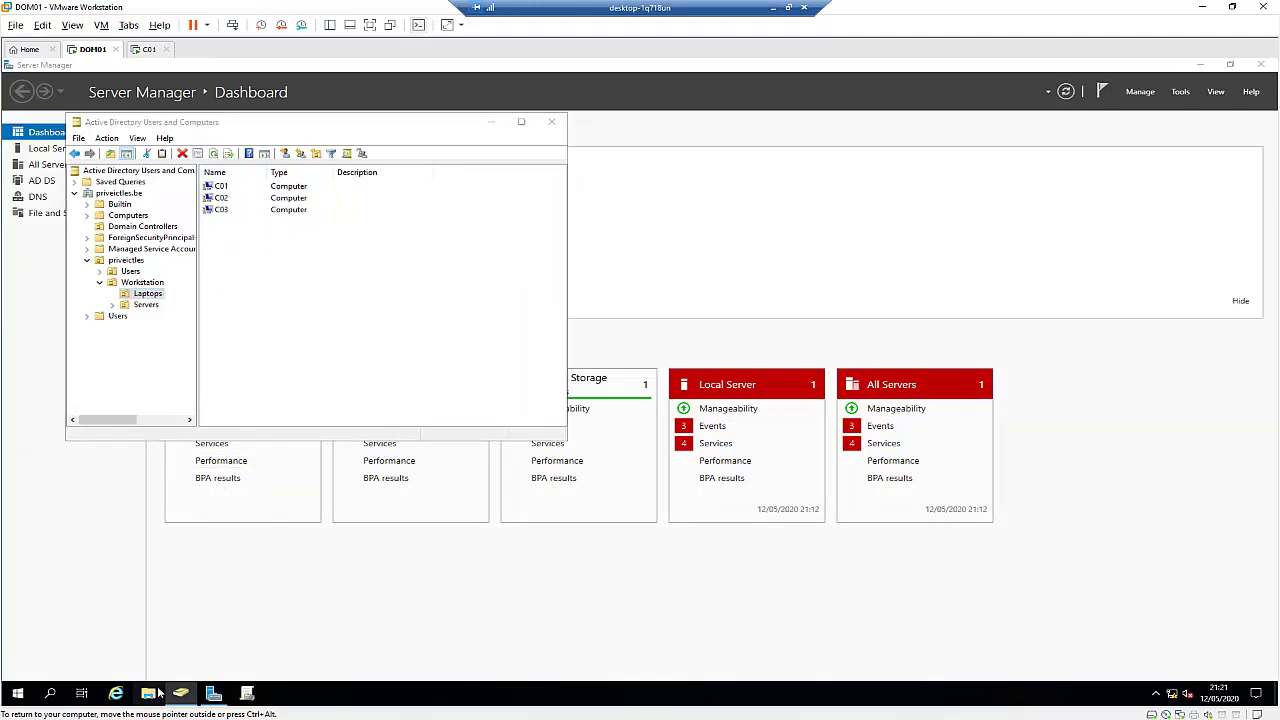
click(336, 415)
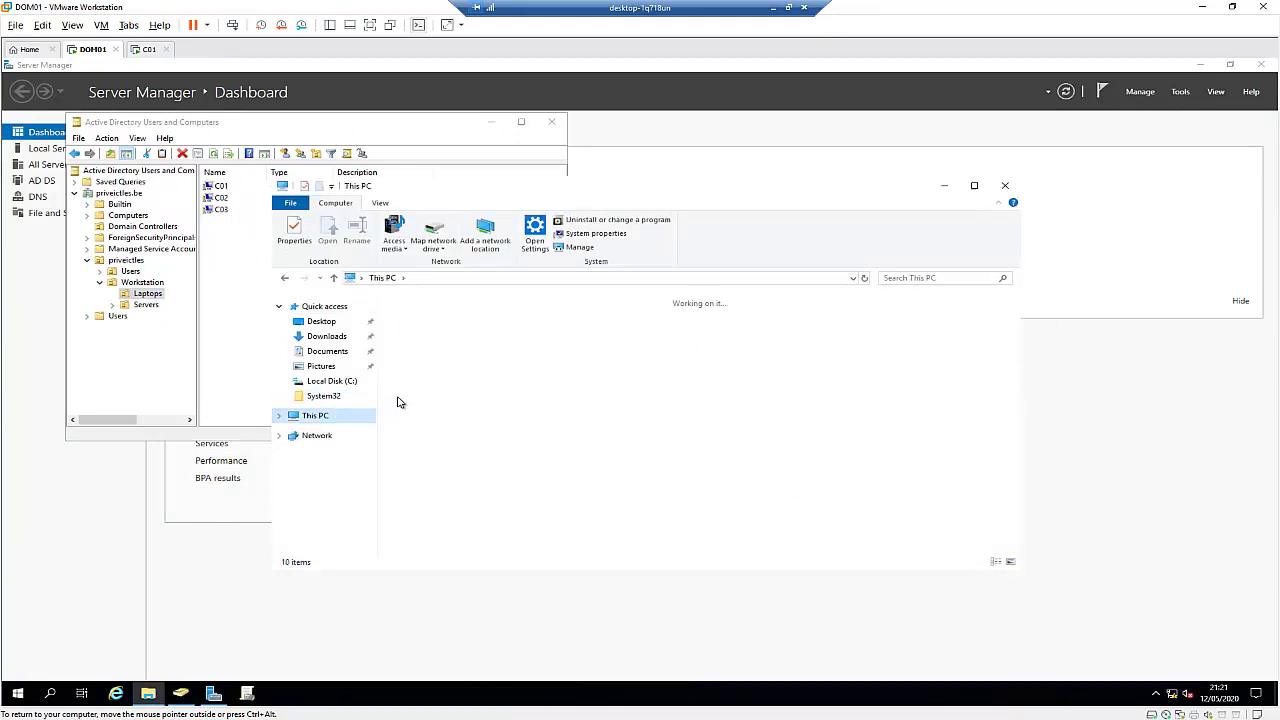
double_click(474, 444)
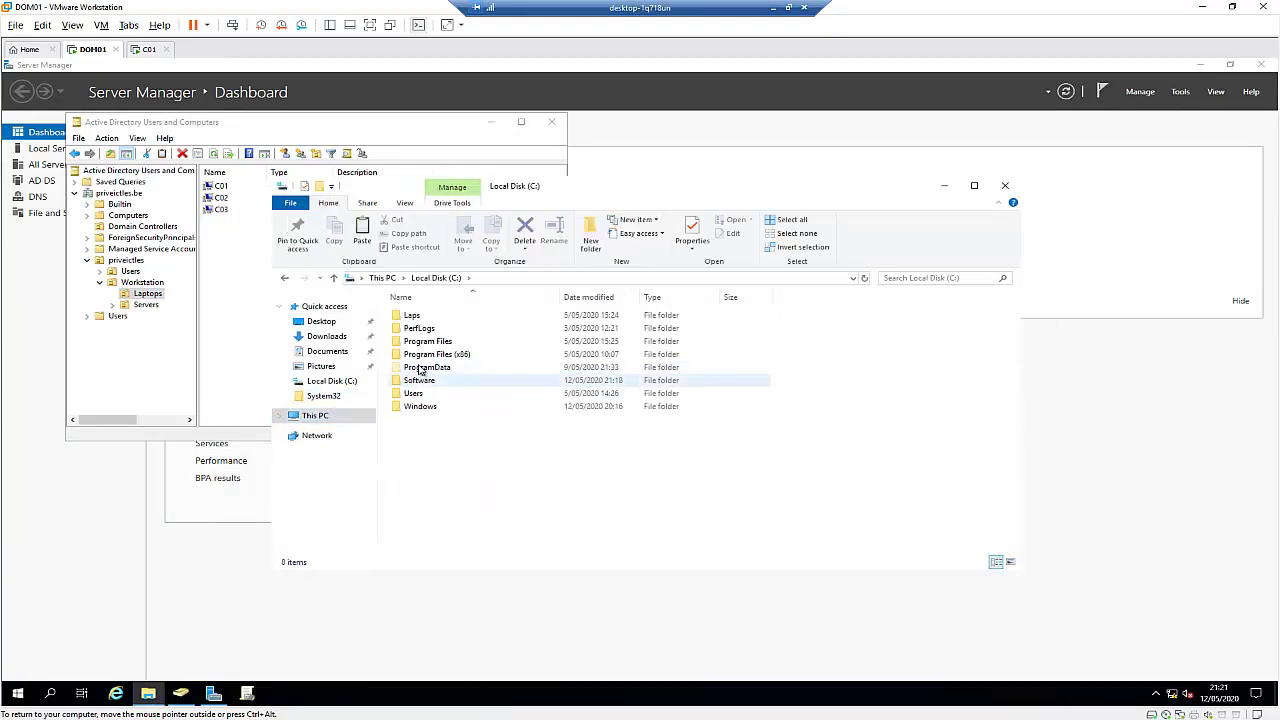
double_click(424, 384)
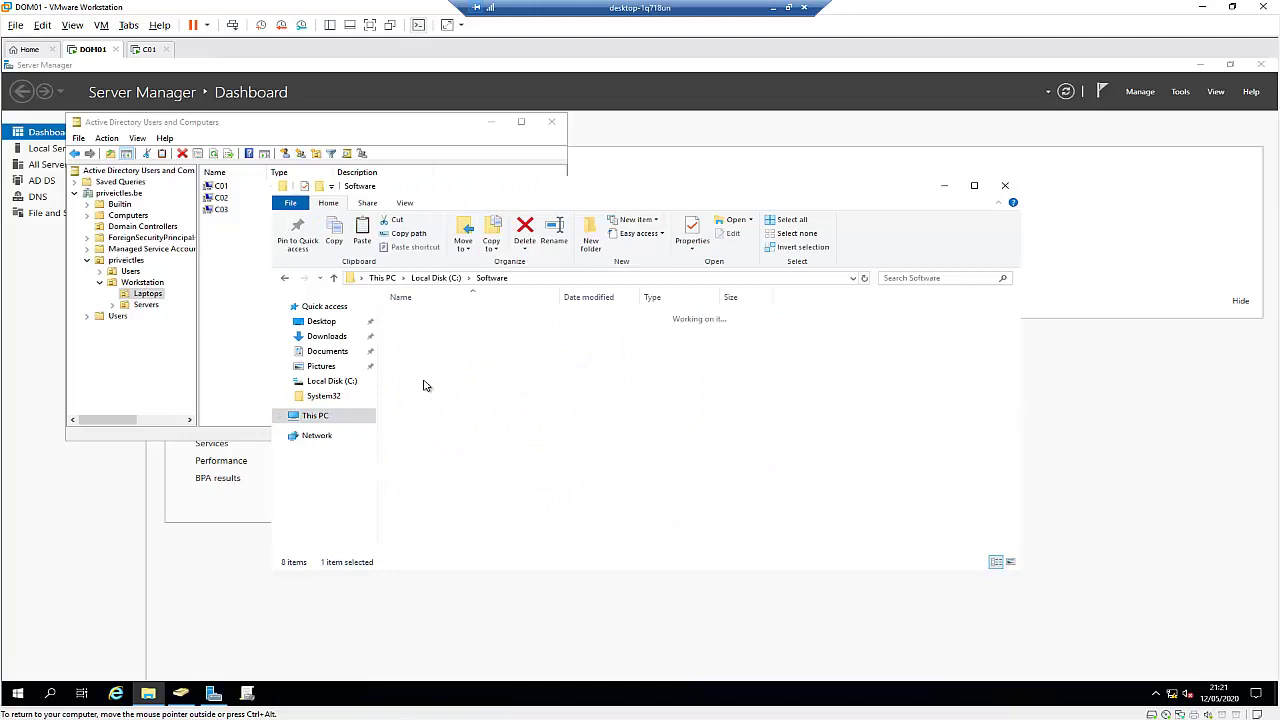
click(414, 318)
double_click(416, 318)
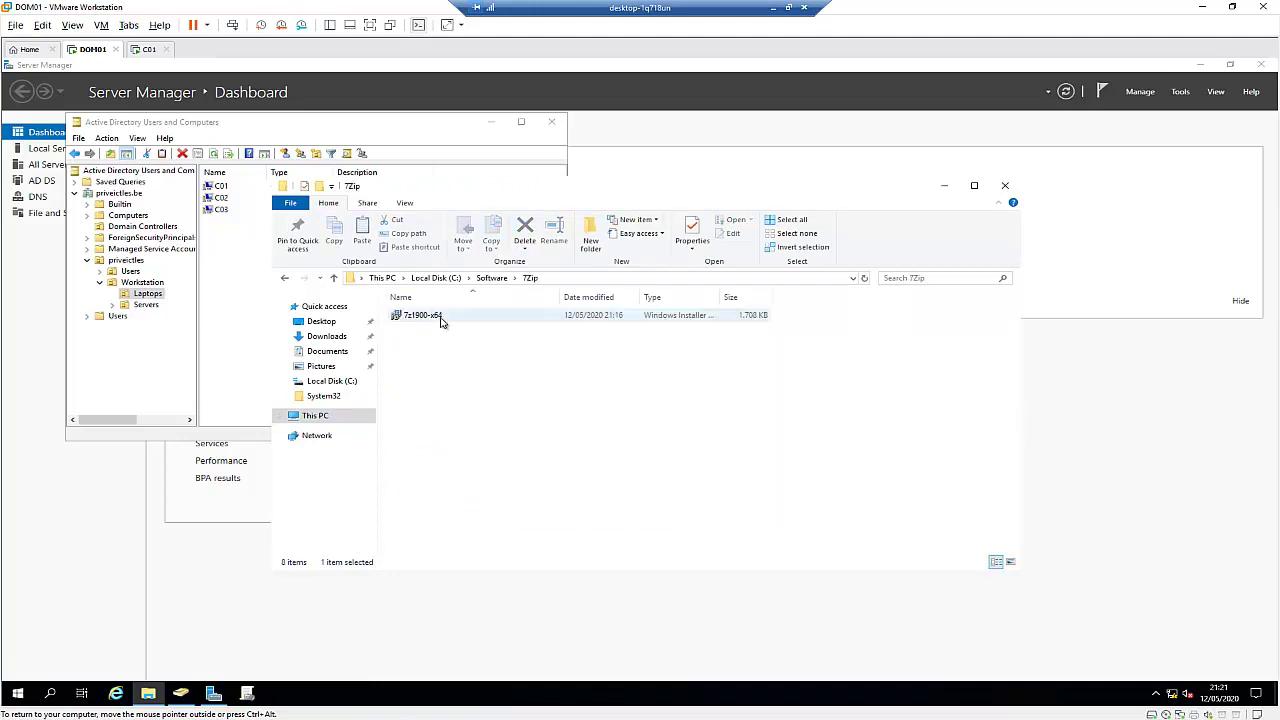
Check the Software folder's sharing properties, confirming its network path \\DOM01\Software
click(445, 278)
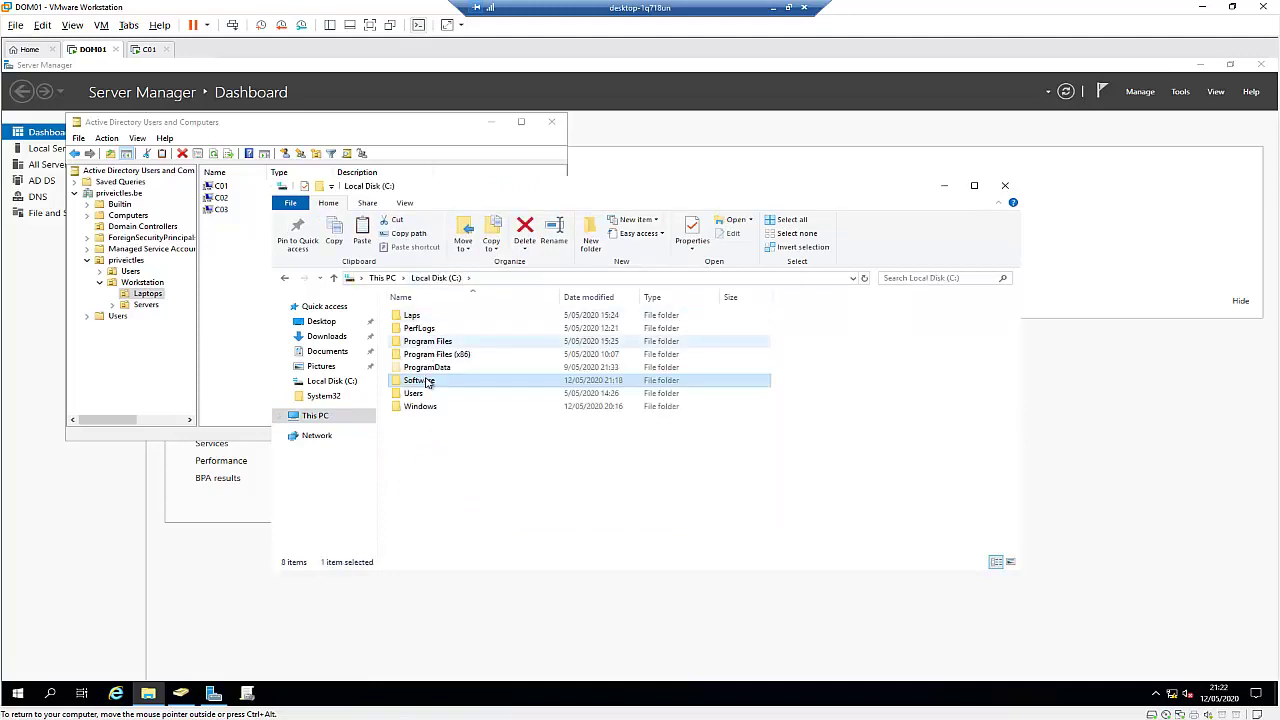
right_click(428, 383)
click(463, 604)
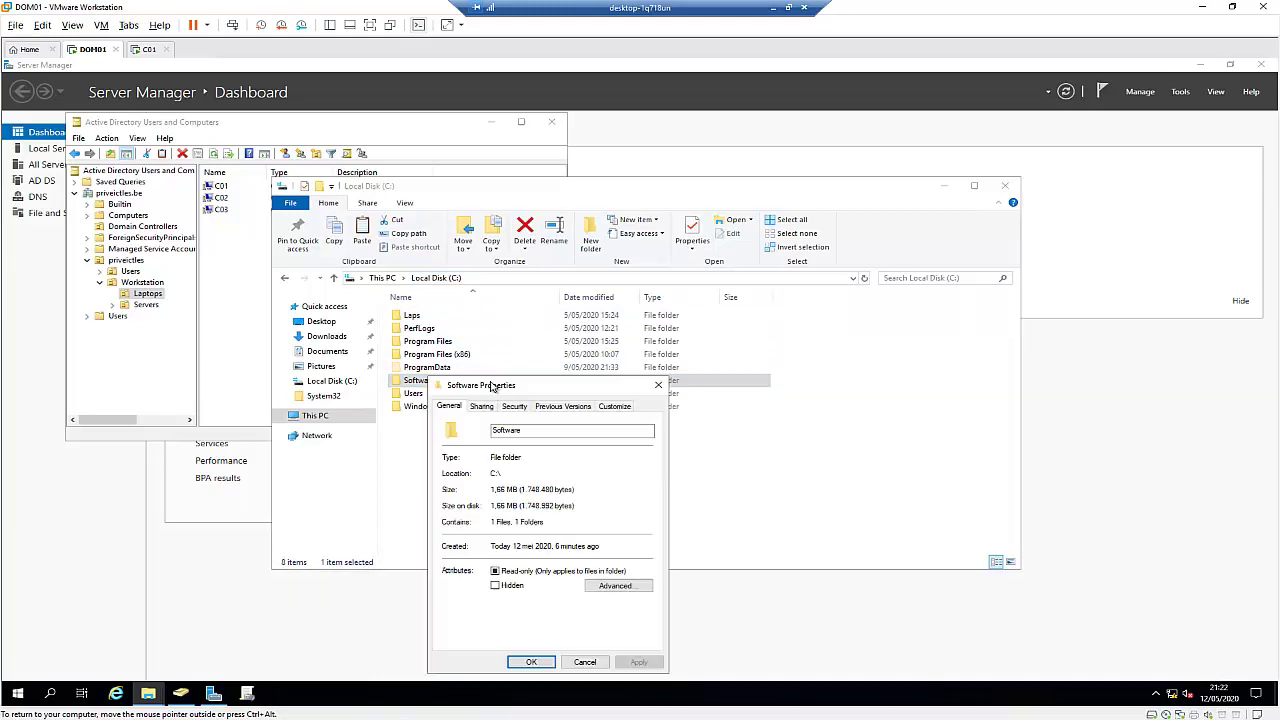
click(482, 407)
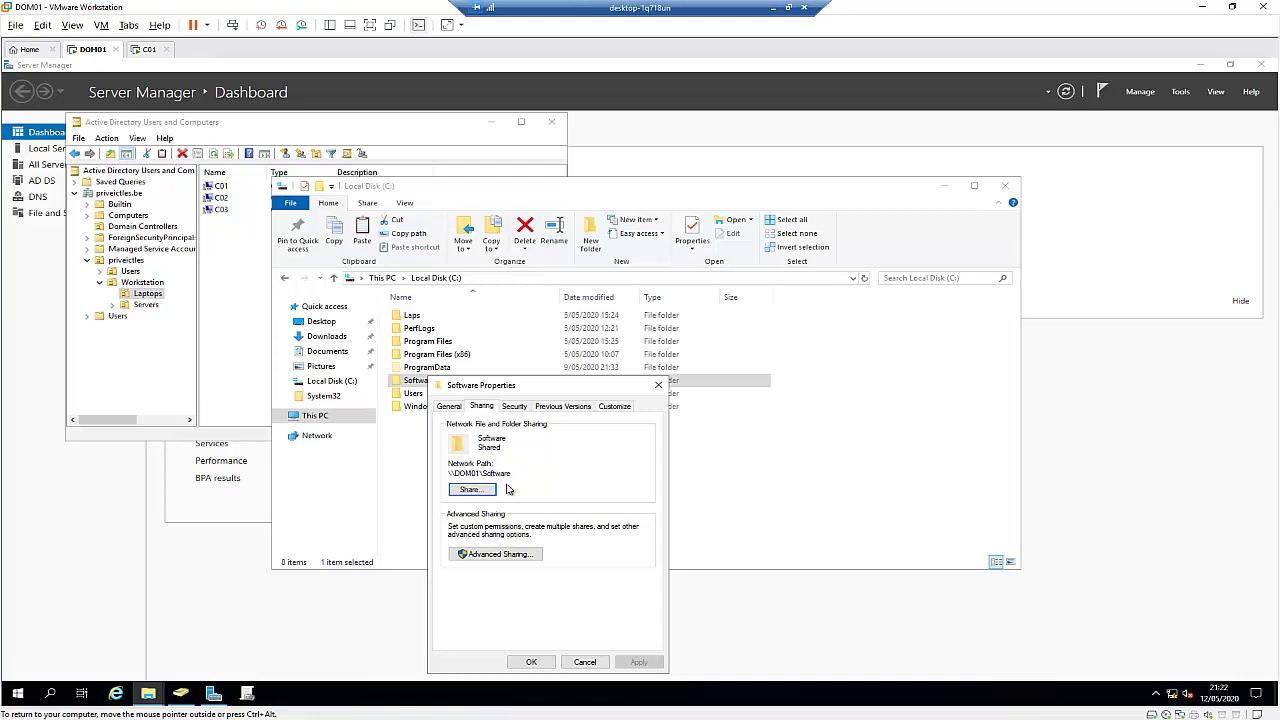
click(533, 663)
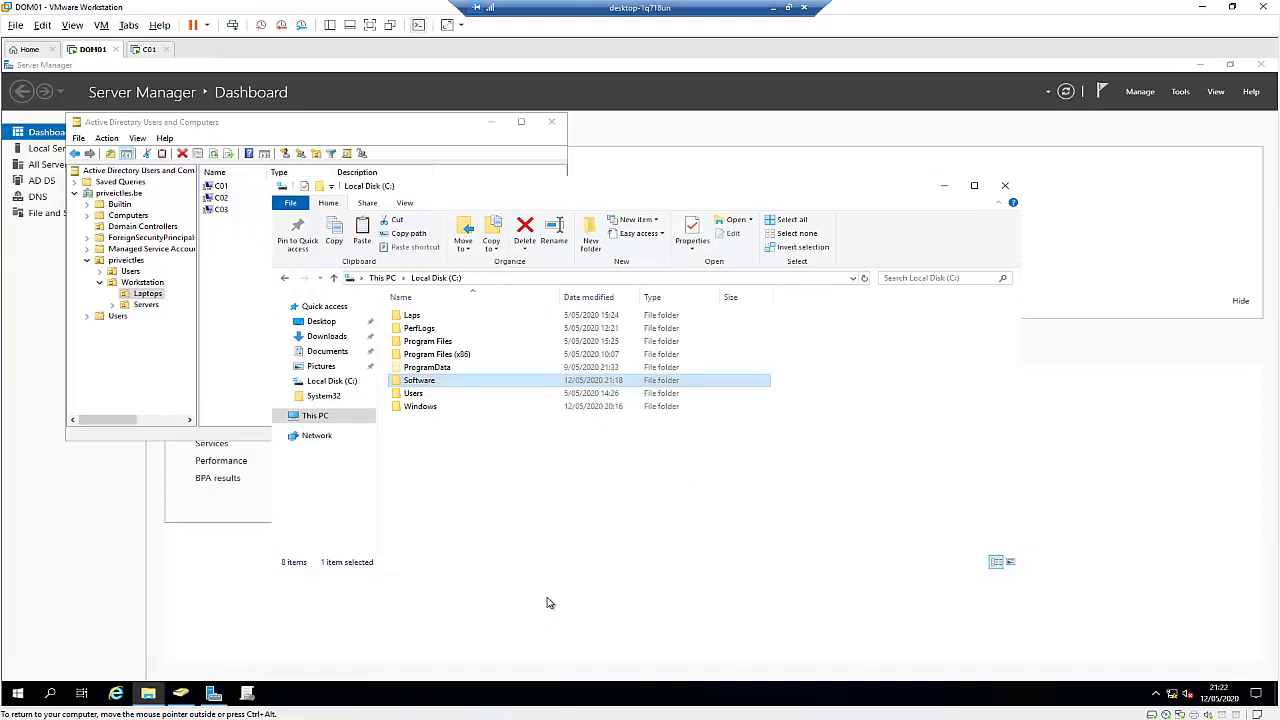
Launch Group Policy Management from Server Manager's Tools and maximize its window
click(1181, 92)
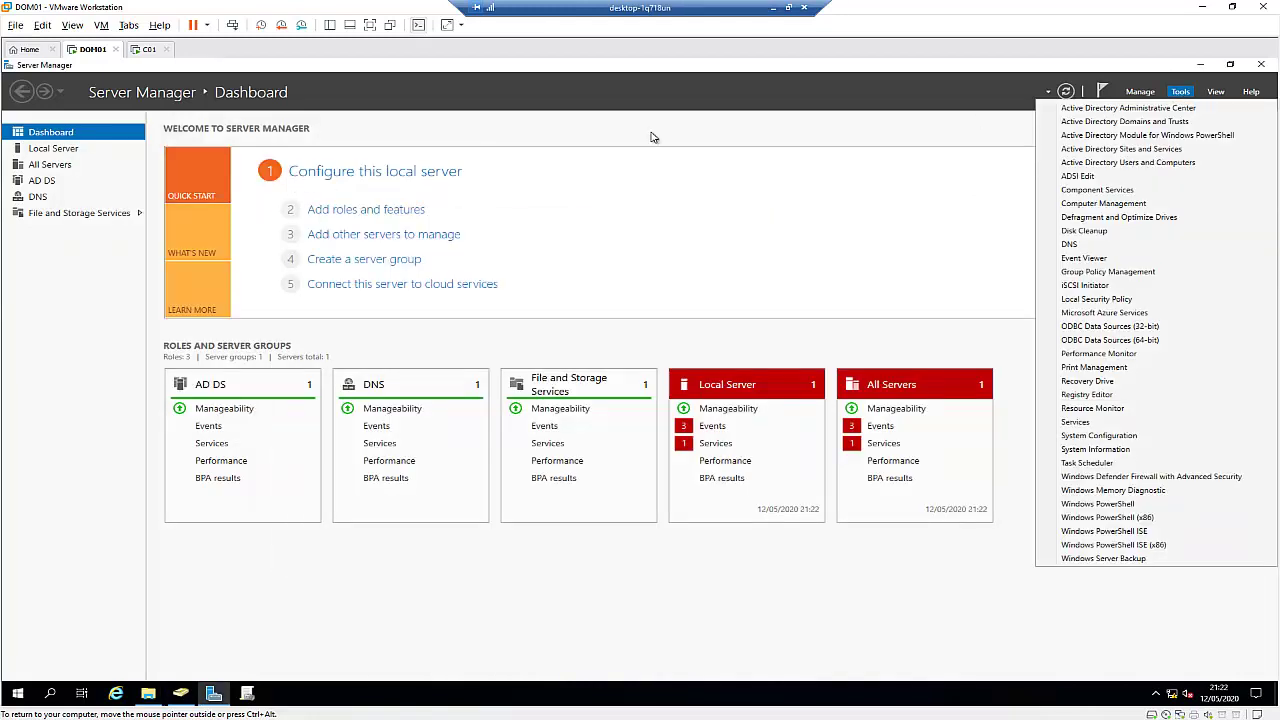
click(1100, 271)
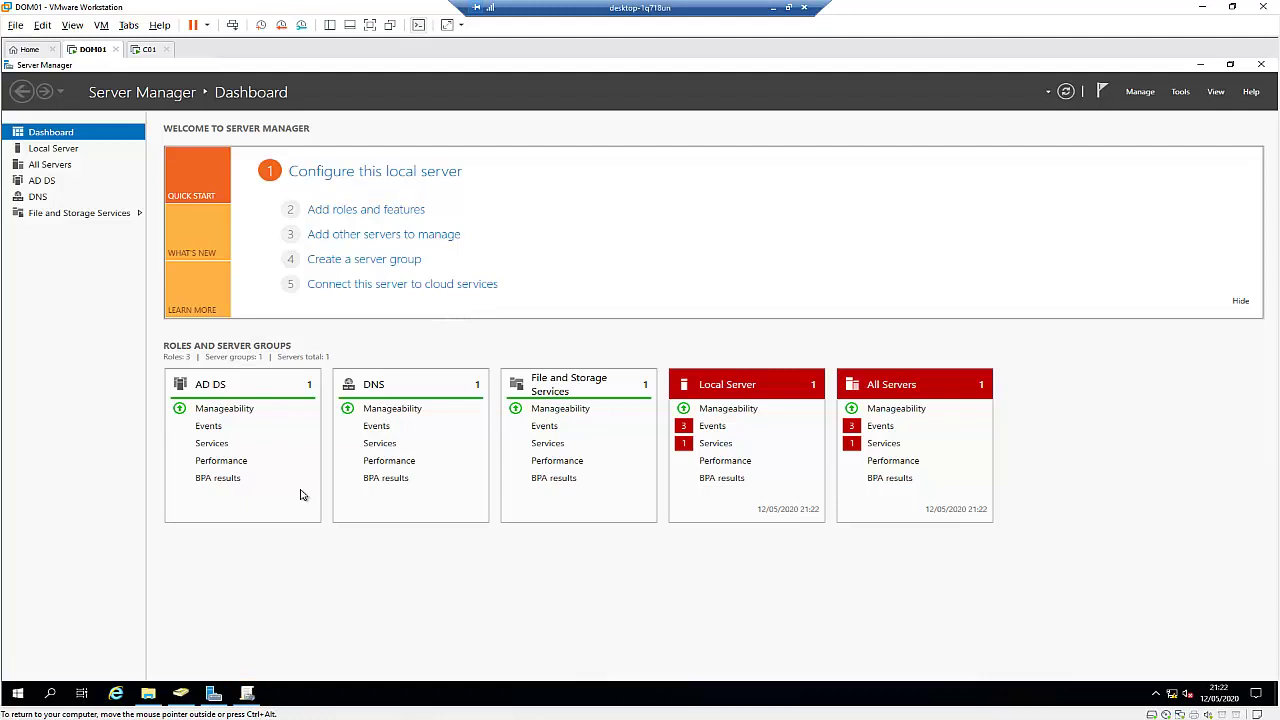
click(247, 692)
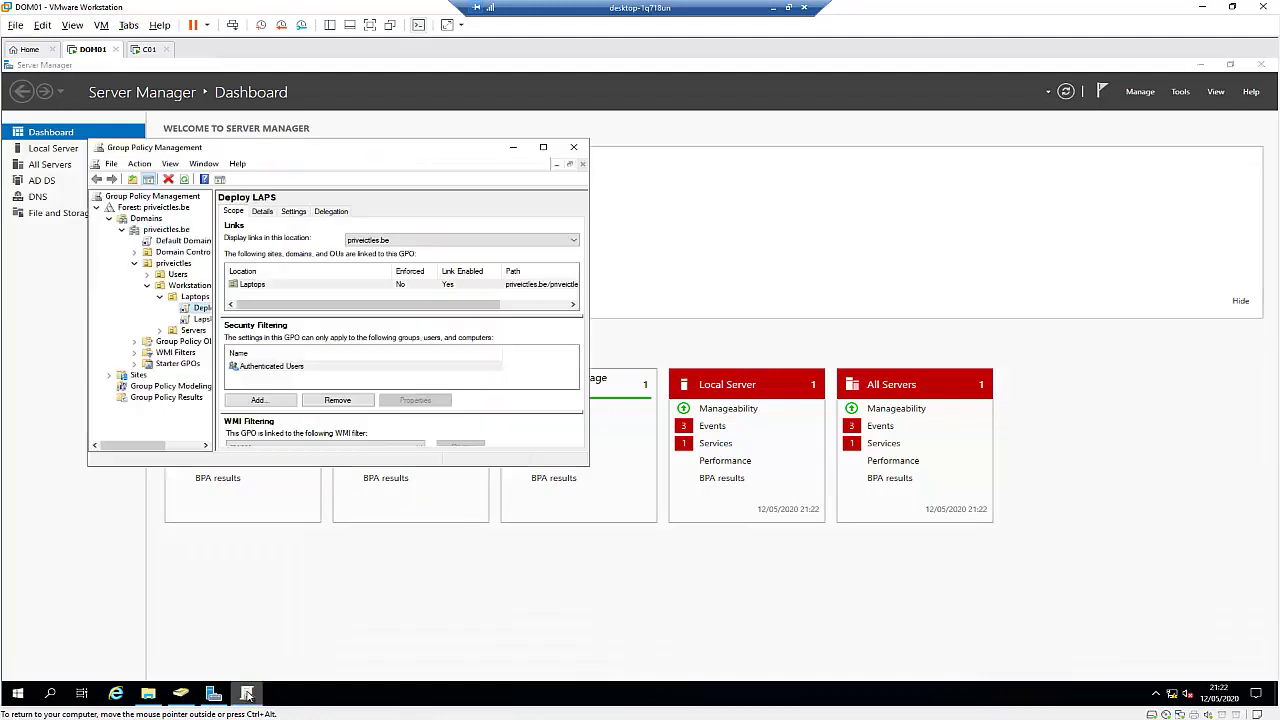
double_click(544, 151)
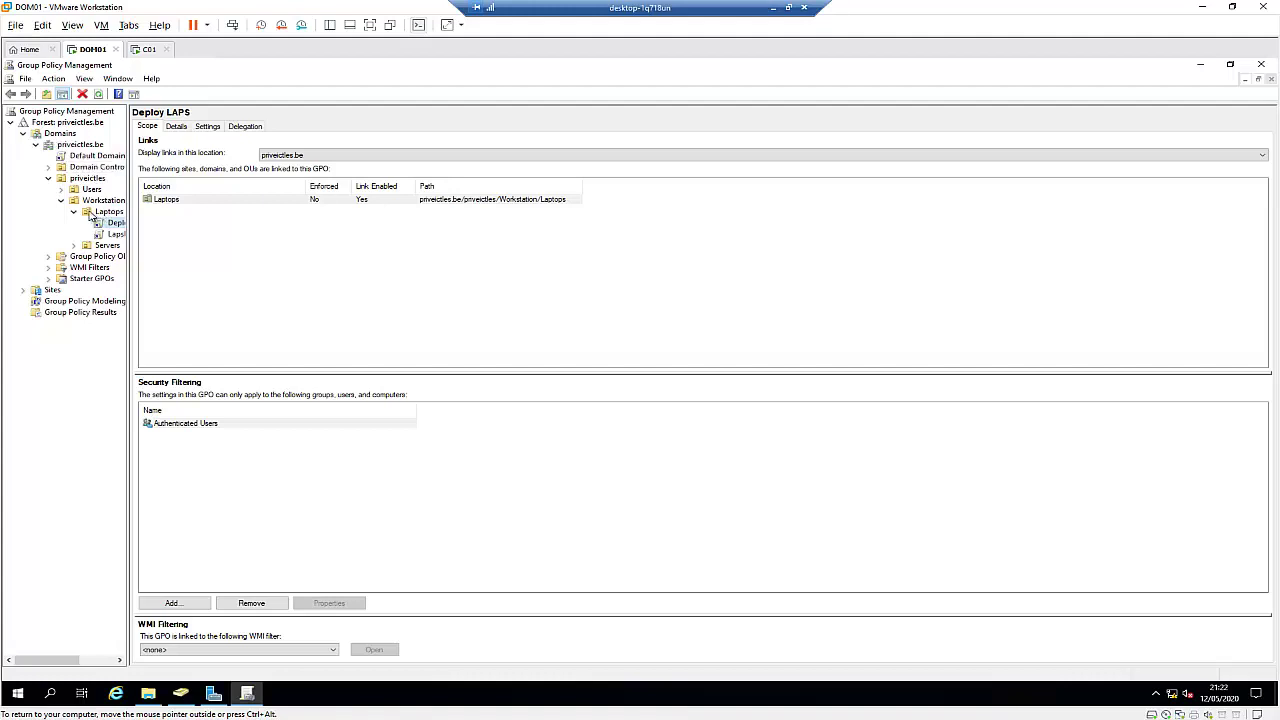
Create a new GPO named Deploy 7Zip linked to the Laptops OU
right_click(99, 214)
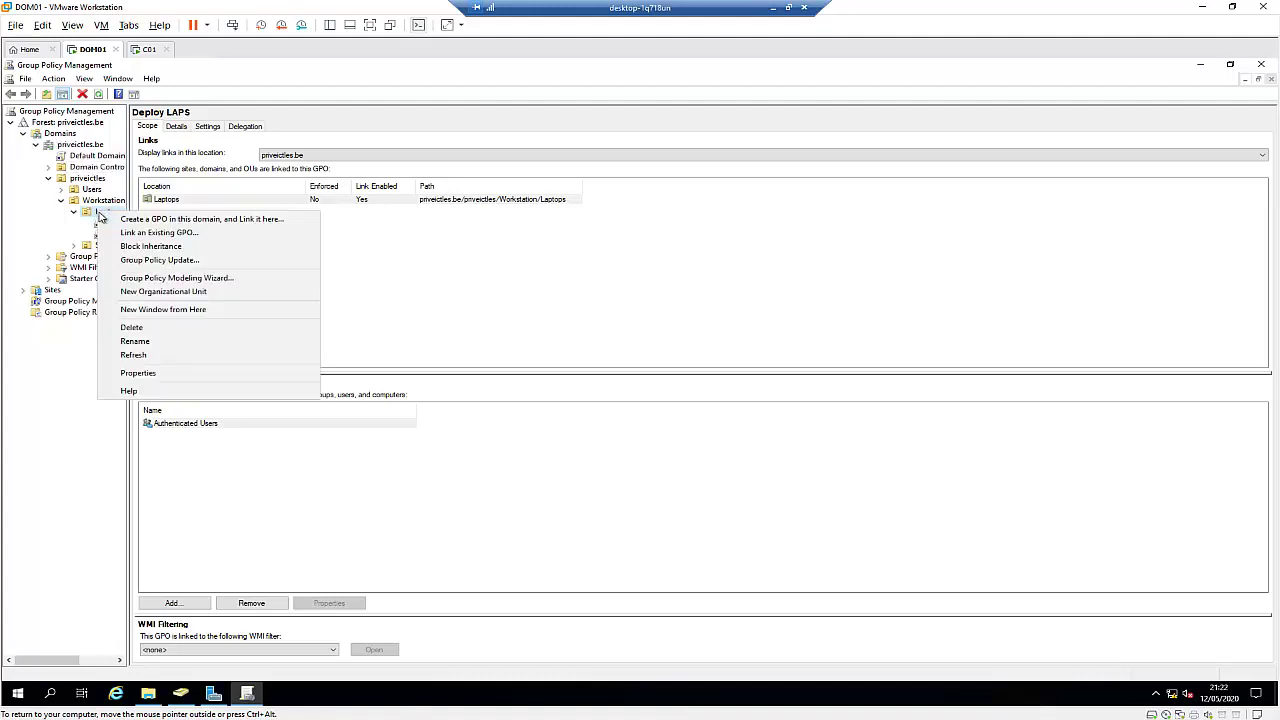
click(175, 220)
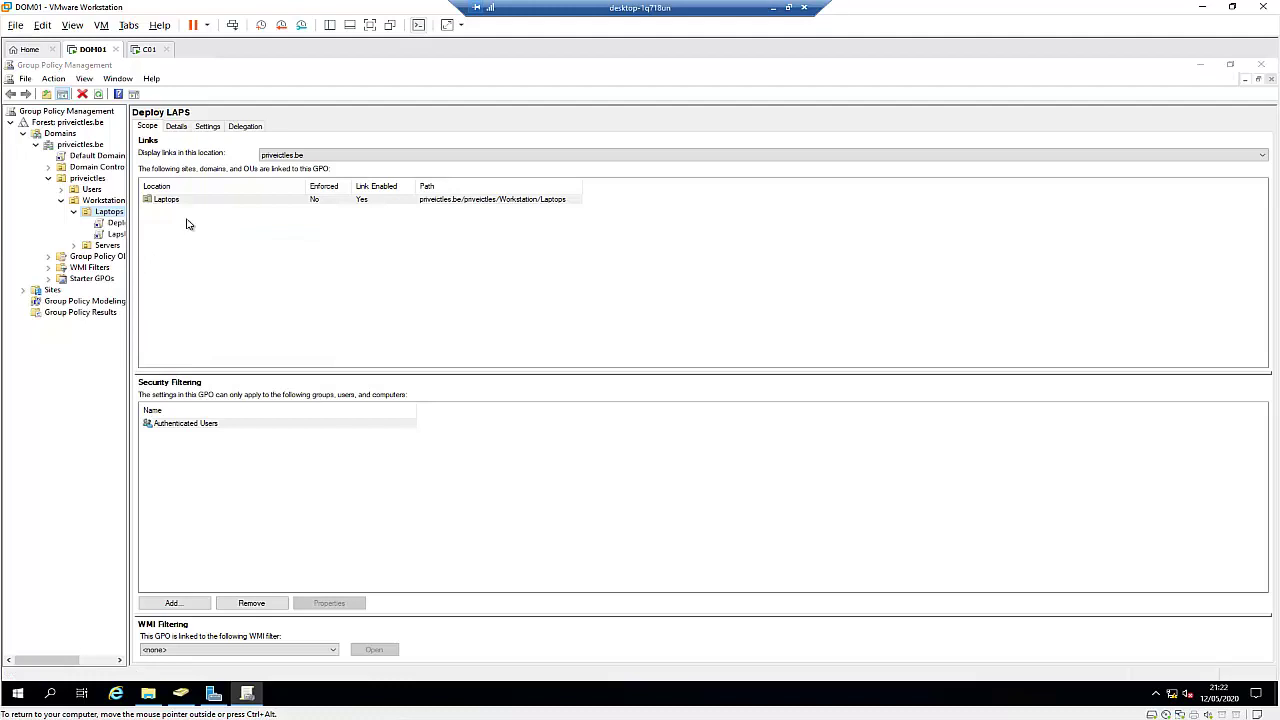
text(D)
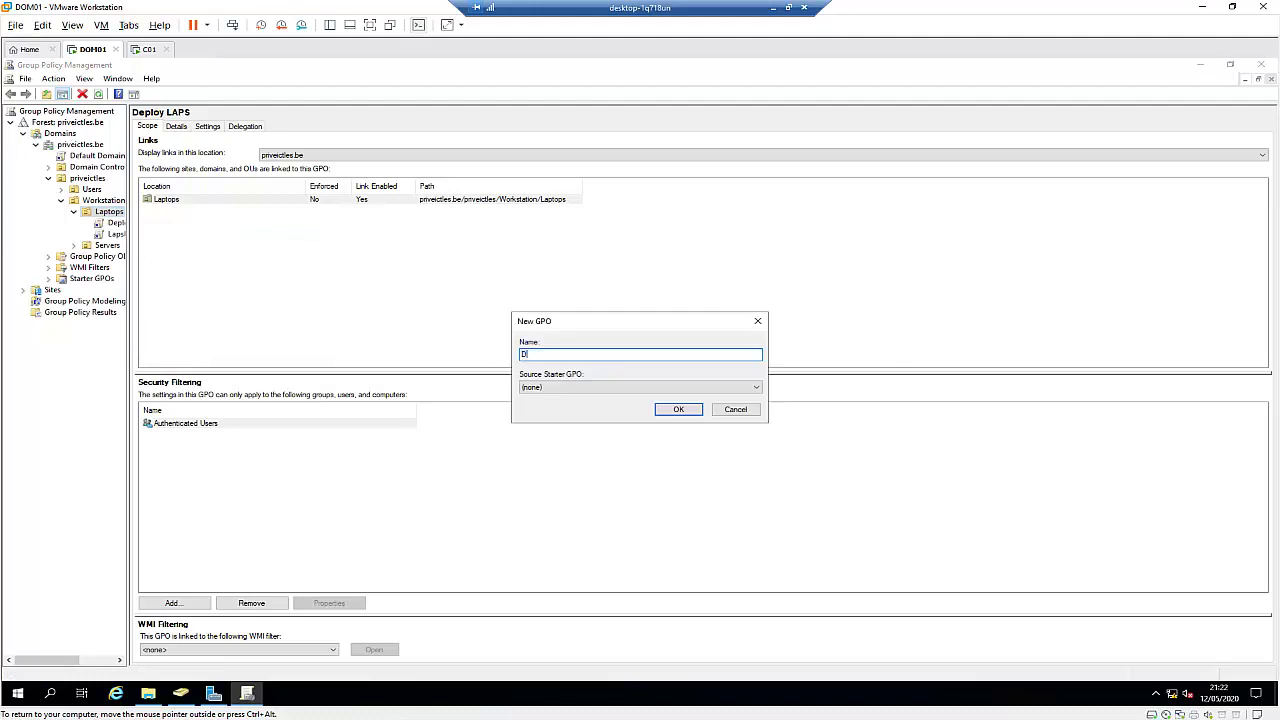
text(eploy 7Zip)
click(678, 409)
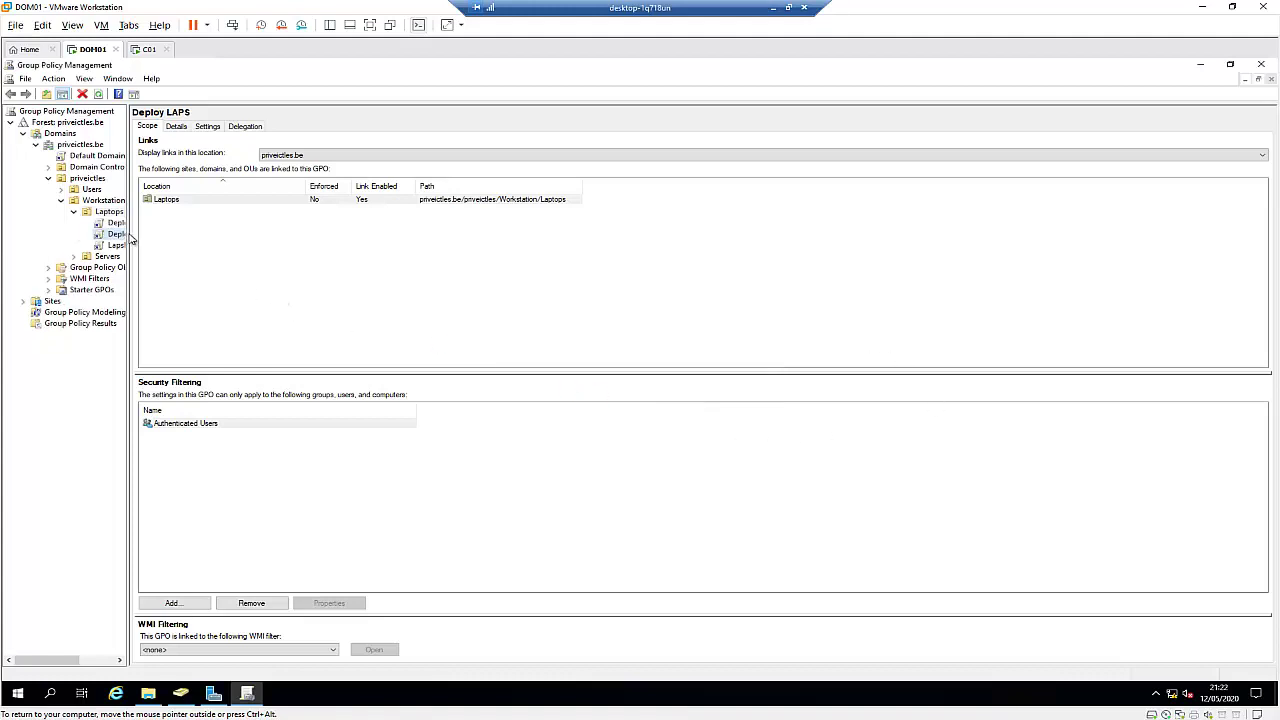
Open the Deploy 7Zip GPO in the Group Policy Management Editor
drag(129, 232, 155, 232)
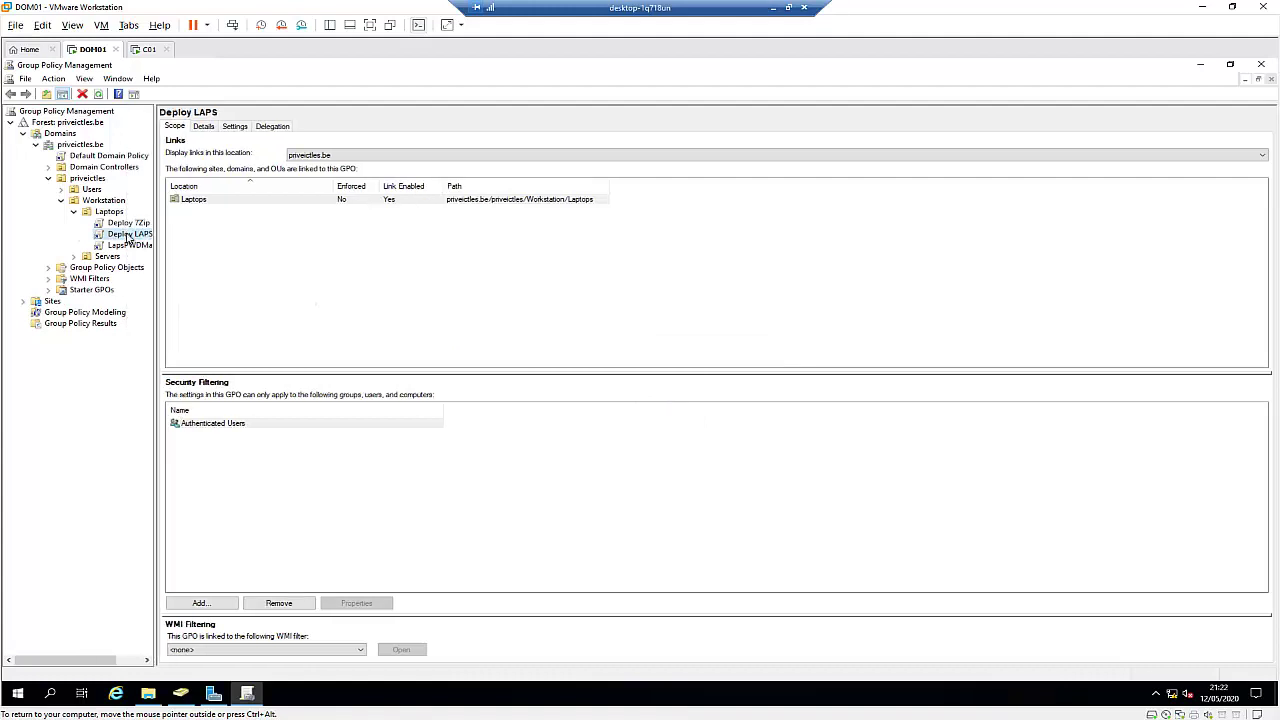
right_click(132, 226)
click(130, 224)
right_click(130, 223)
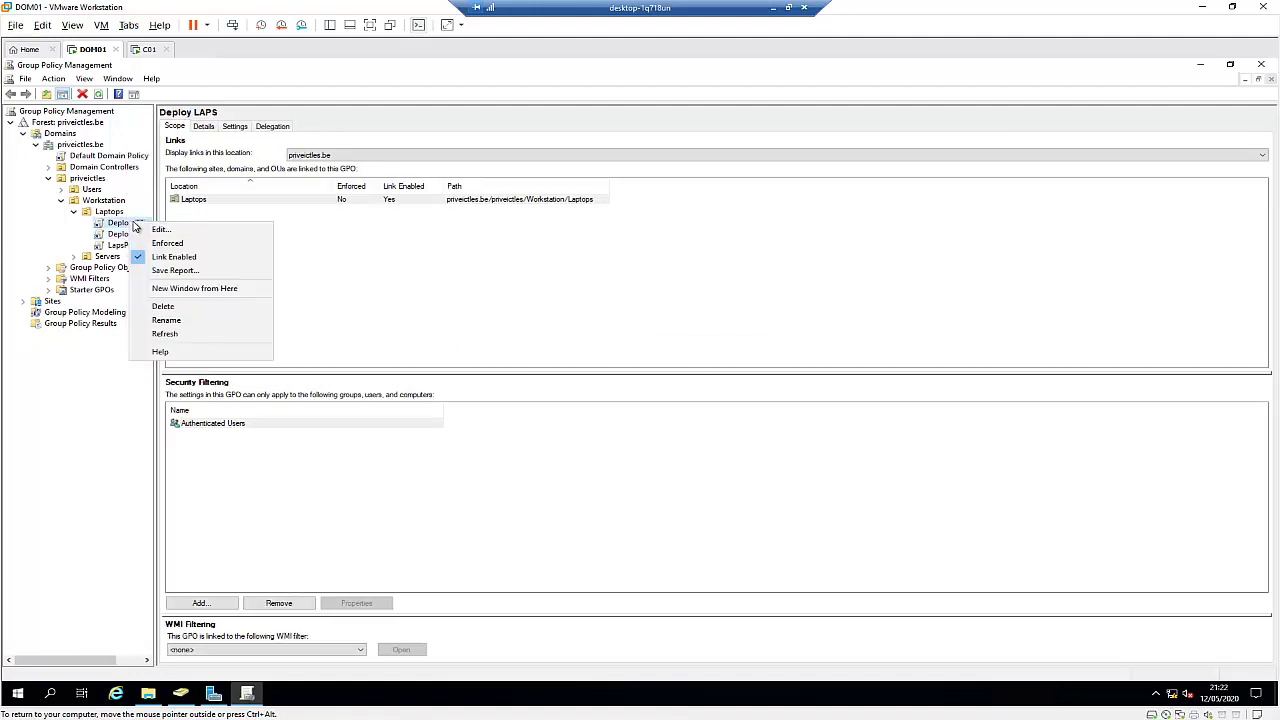
click(178, 231)
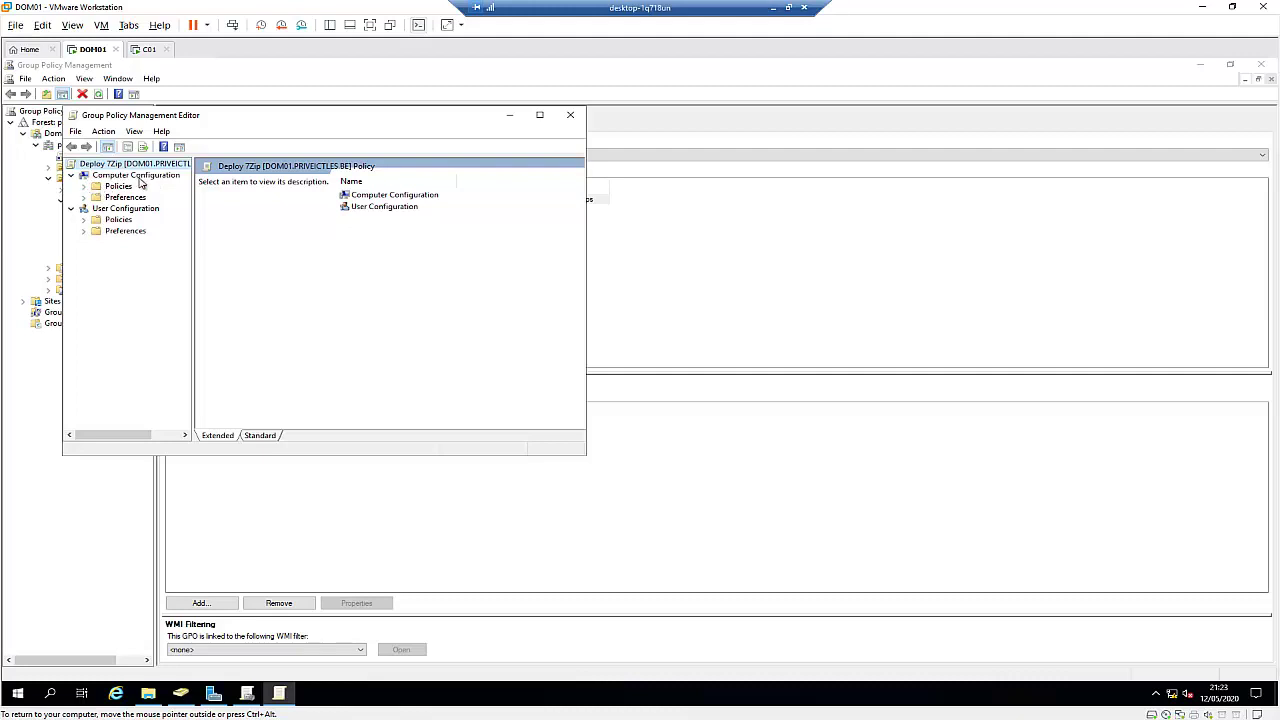
Expand Computer Configuration > Policies > Software Settings and show the empty Software installation list
click(84, 187)
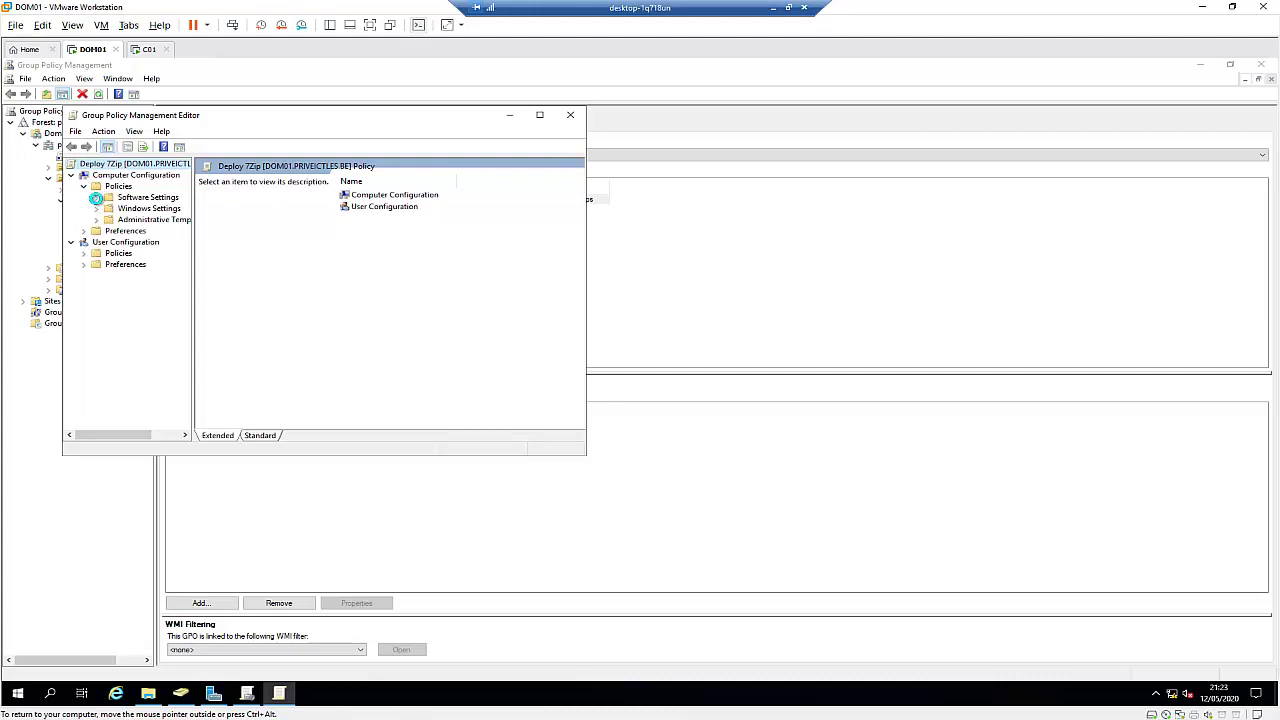
click(96, 197)
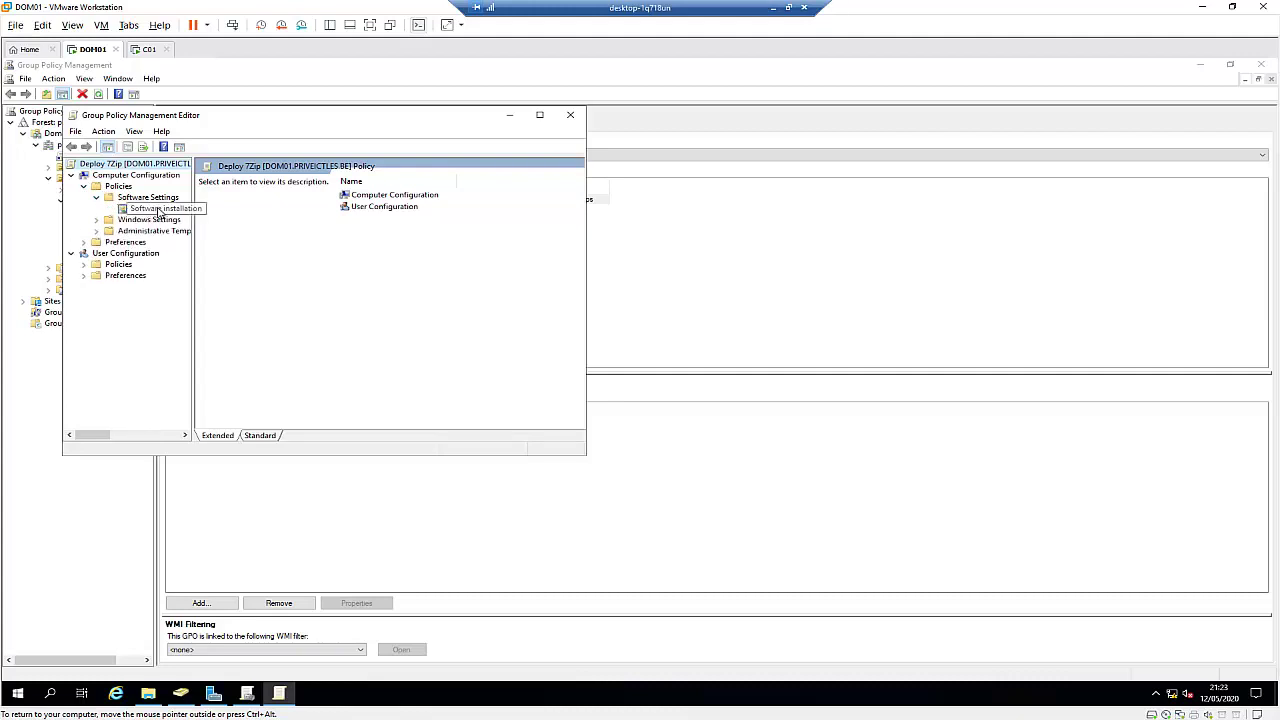
click(159, 209)
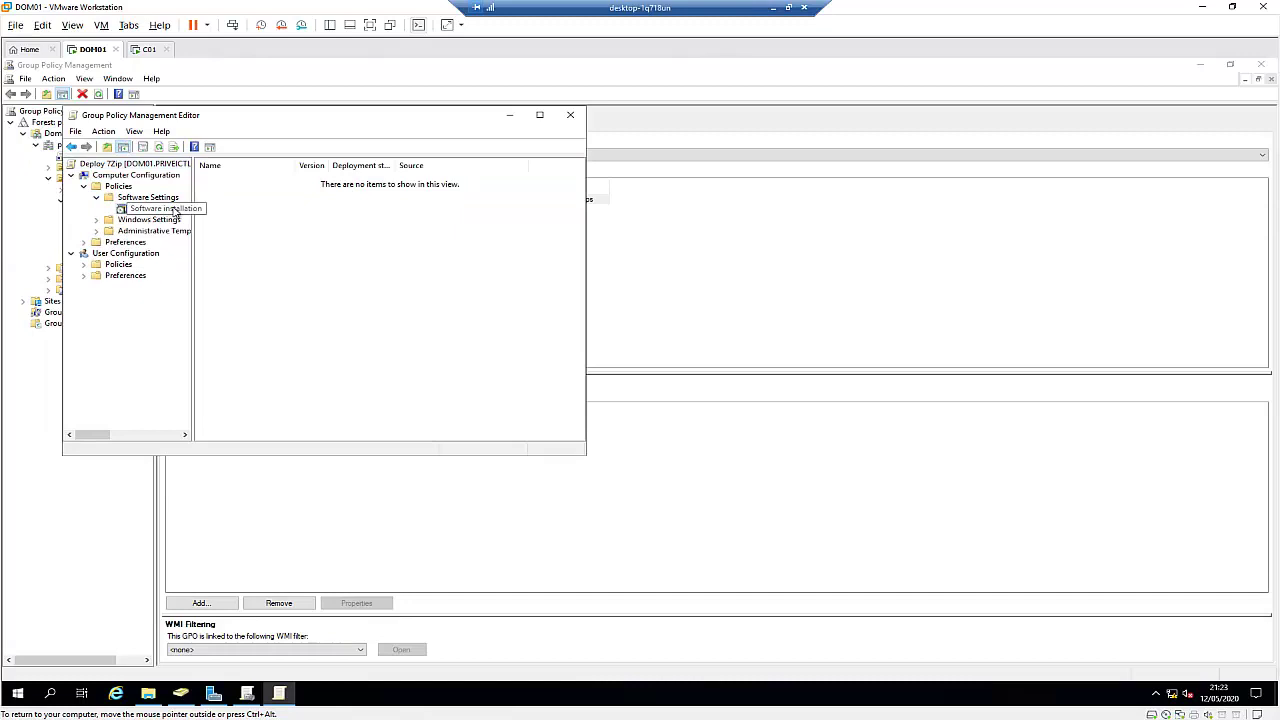
right_click(164, 213)
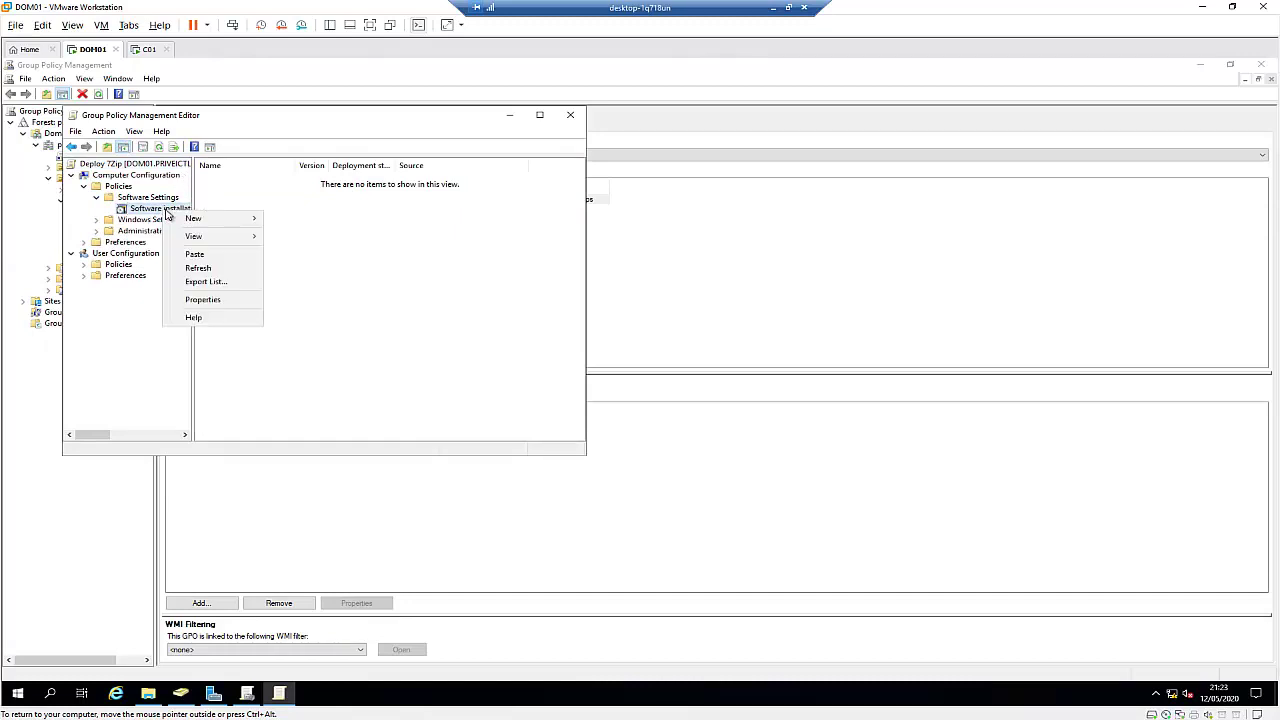
mouse_move(193, 219)
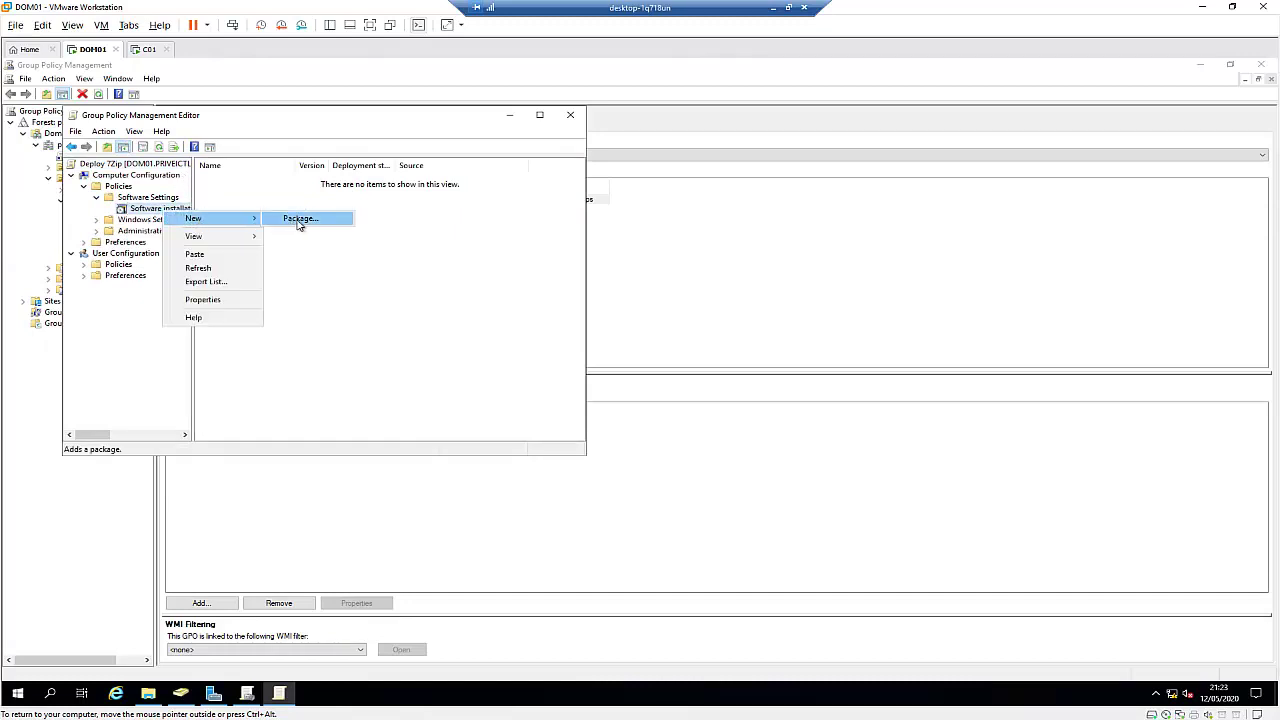
right_click(403, 245)
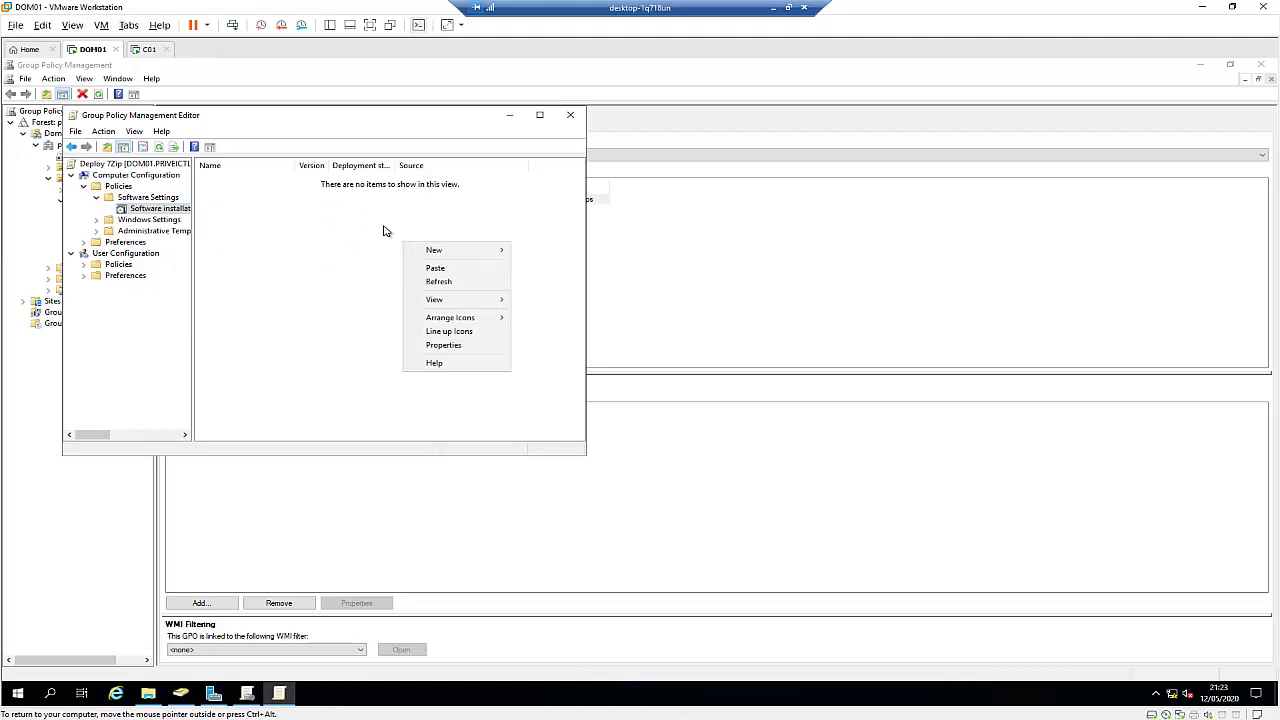
Start a new software package and browse to the \\dom01\software\7Zip share folder
mouse_move(467, 255)
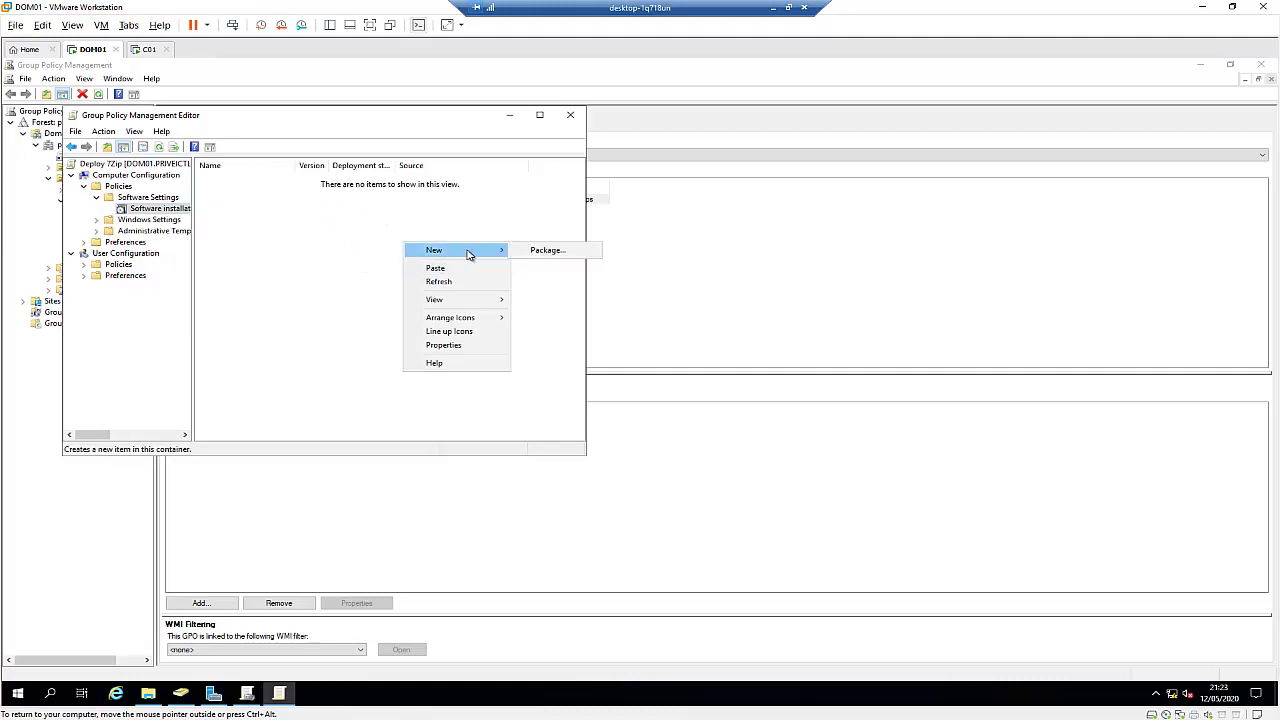
click(536, 254)
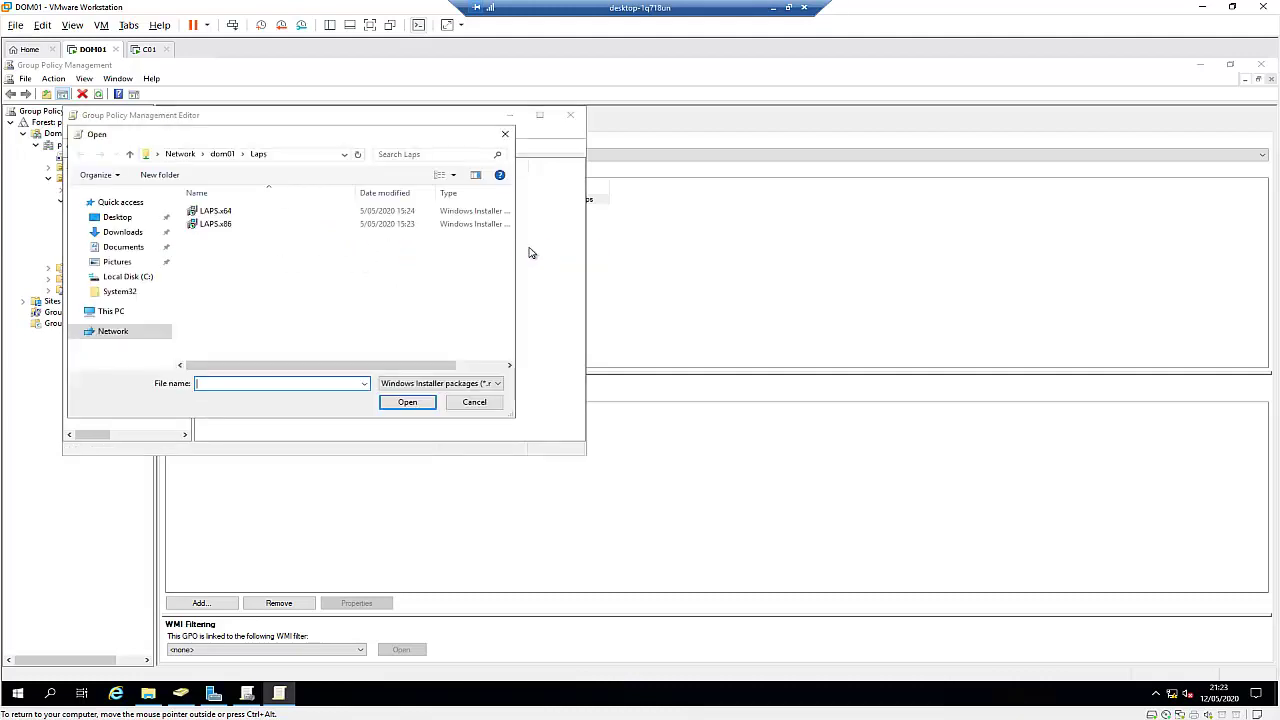
drag(241, 136, 440, 175)
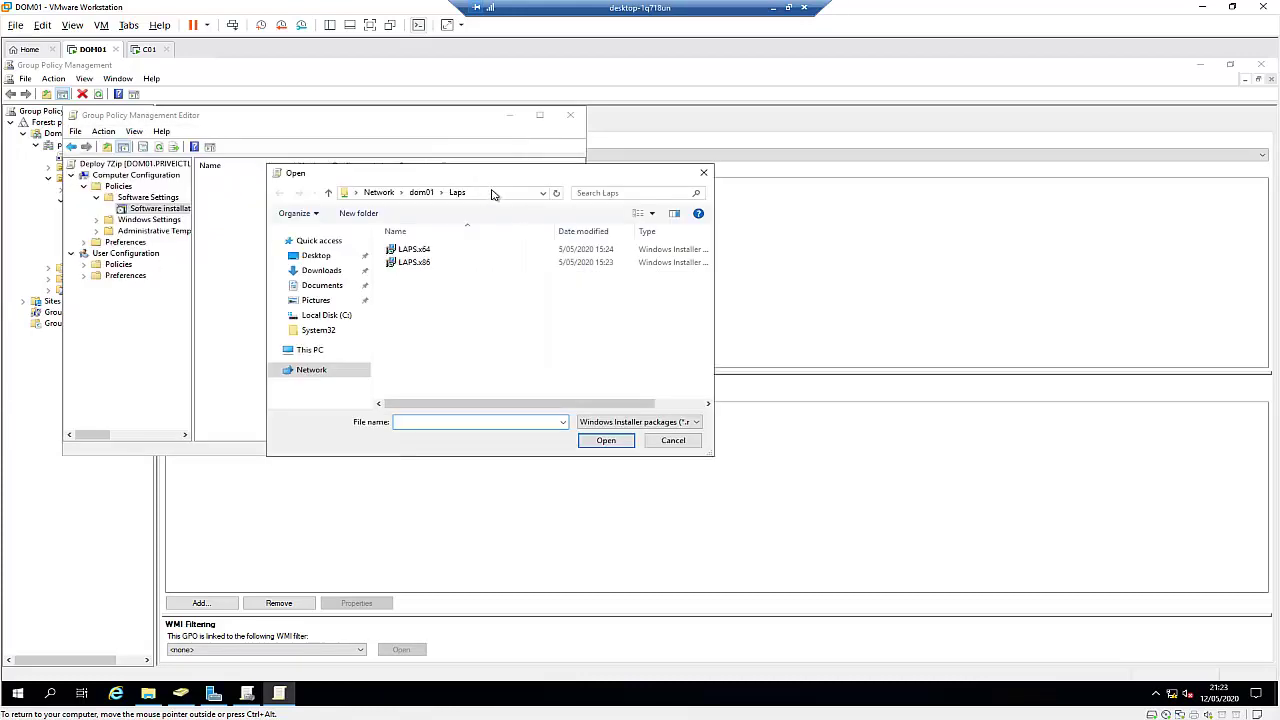
click(490, 194)
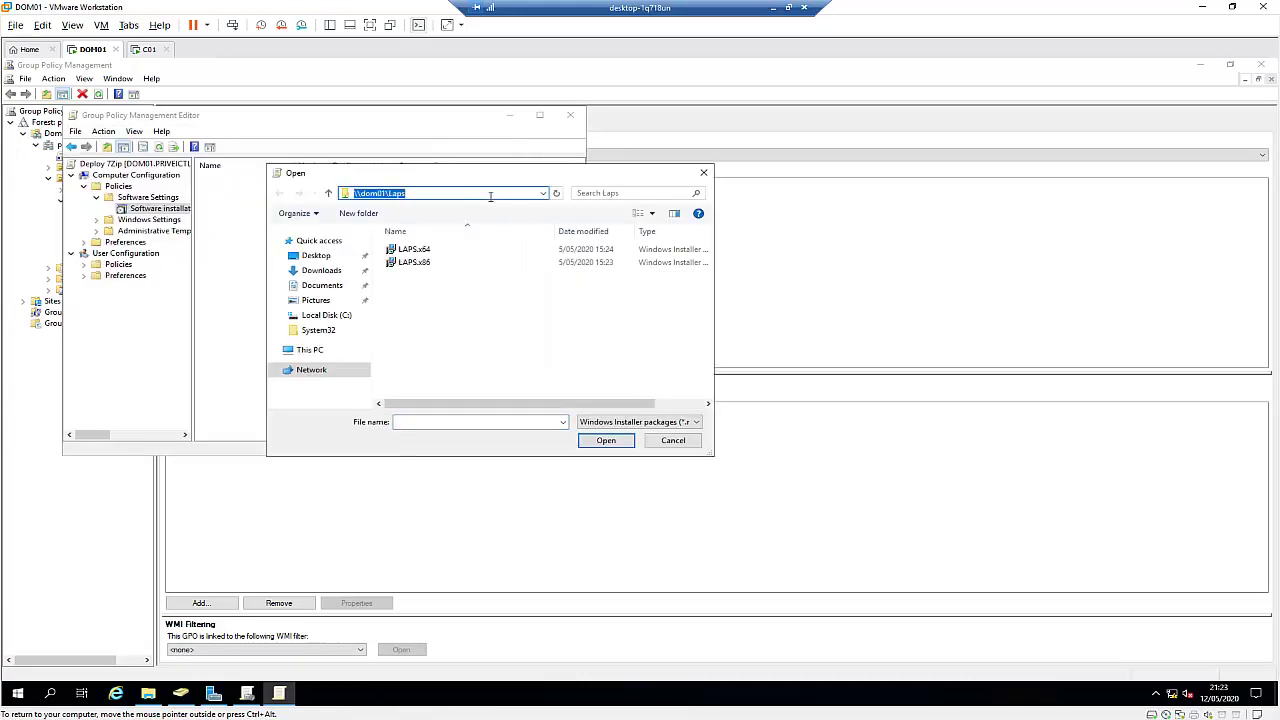
text(\\dom01\)
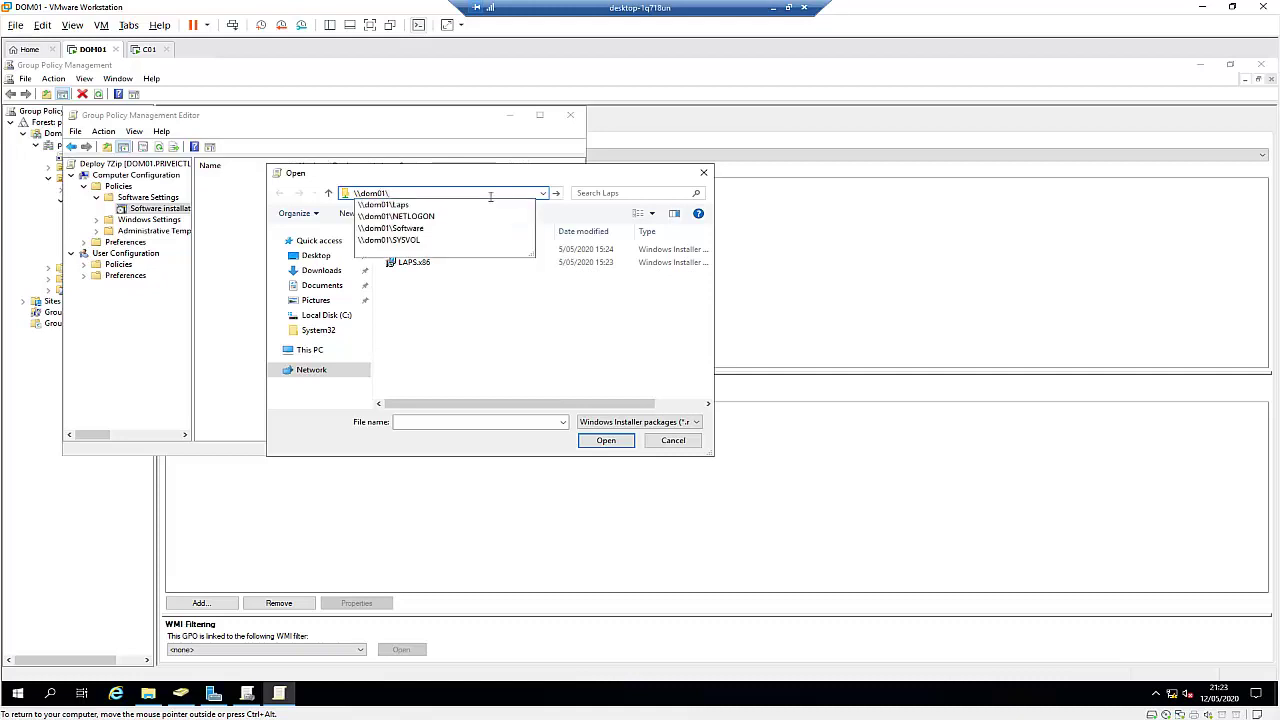
text(software\)
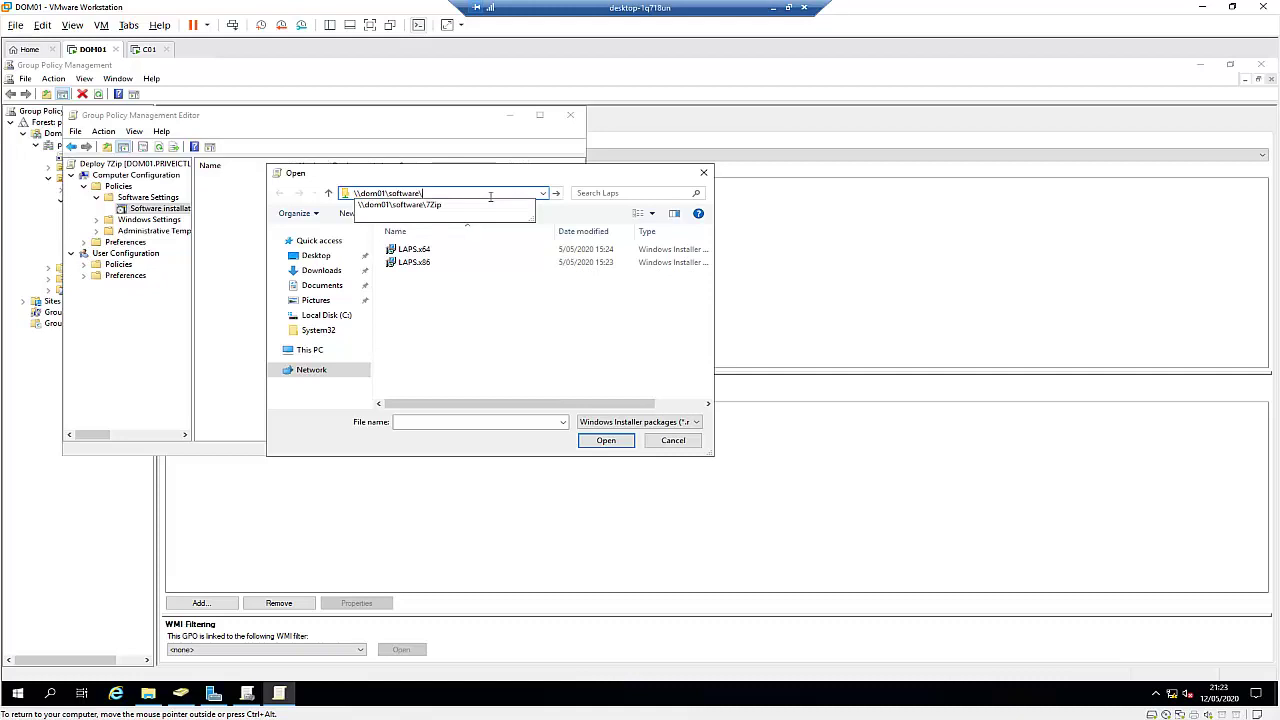
key(Down)
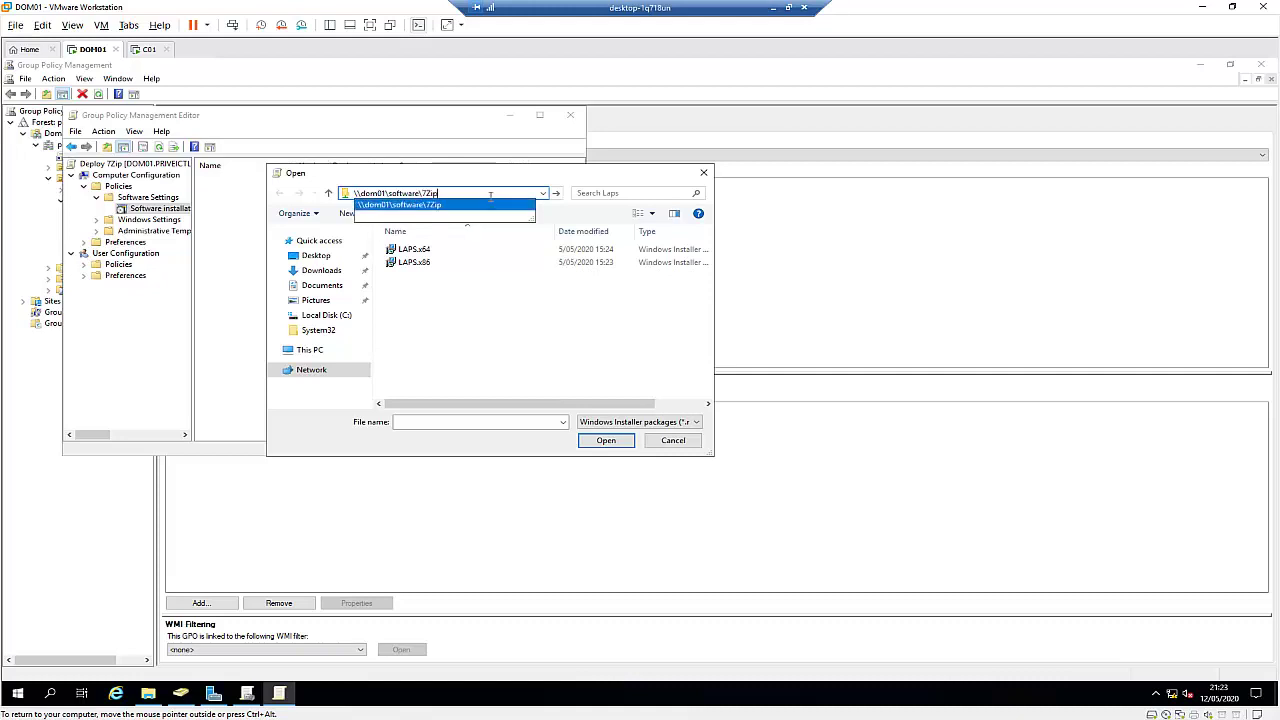
key(Return)
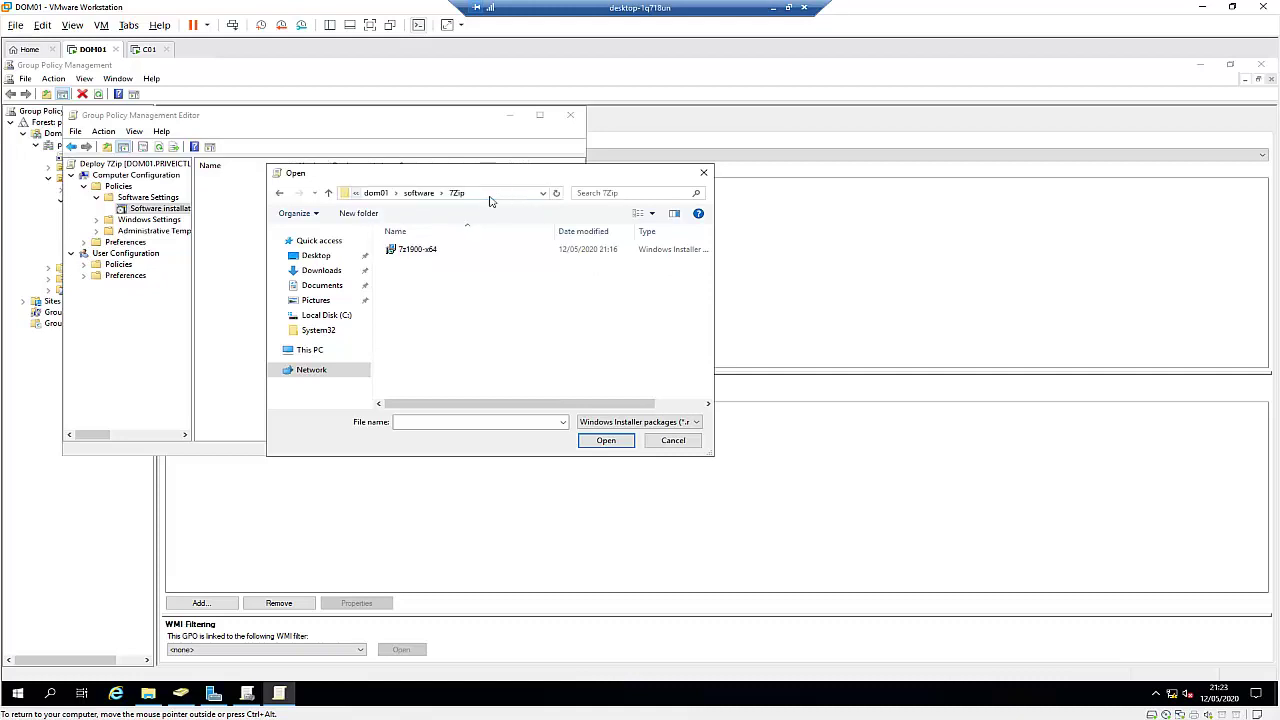
Choose the 7z1900-x64 installer as the new package
click(427, 256)
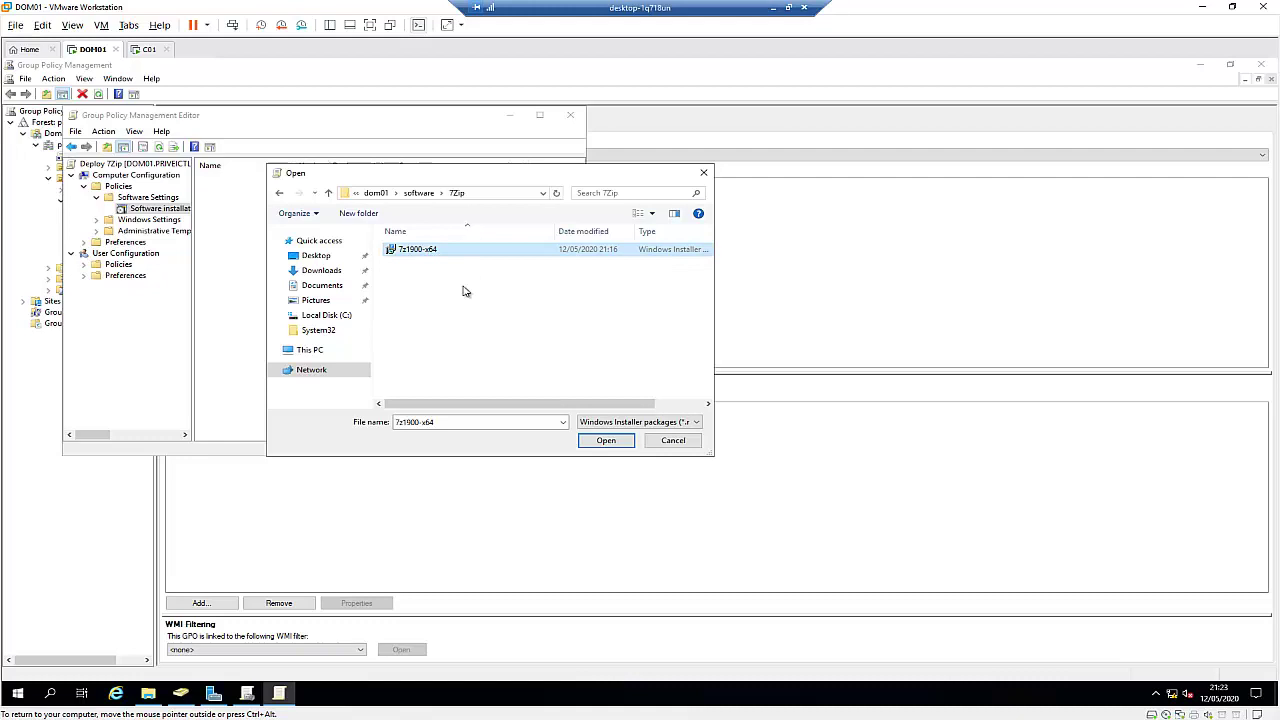
click(651, 424)
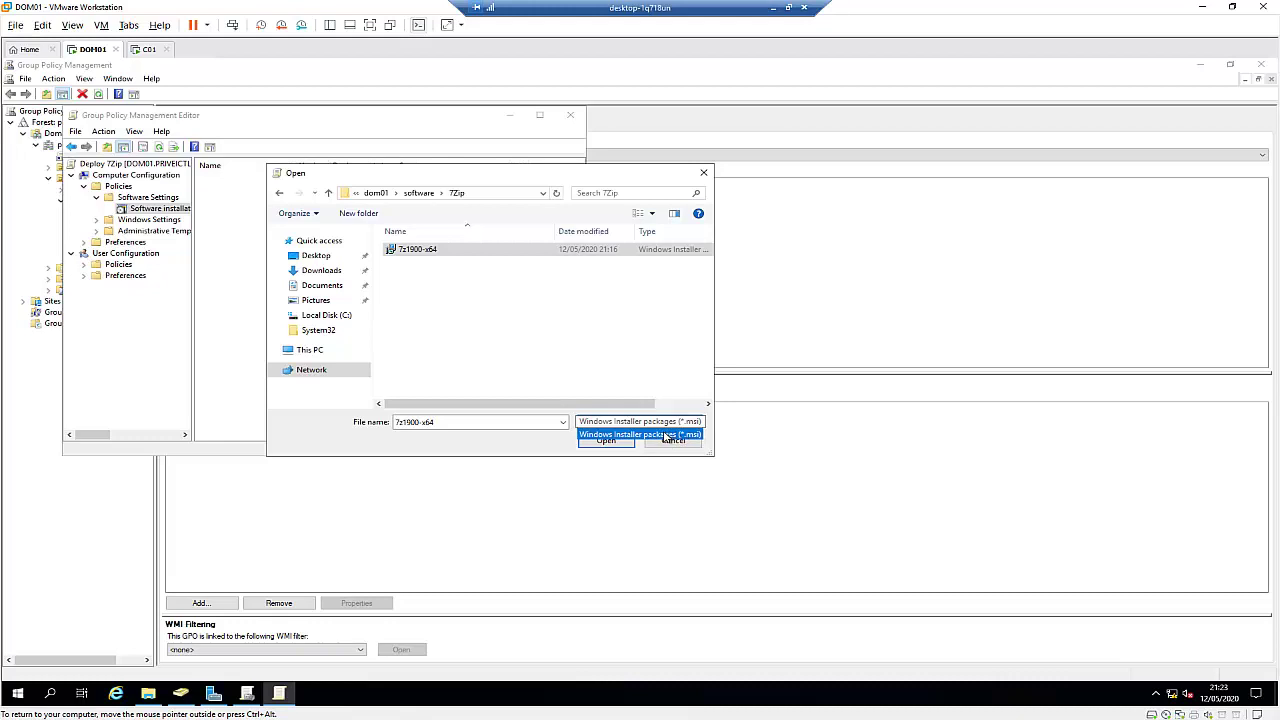
click(610, 445)
click(606, 441)
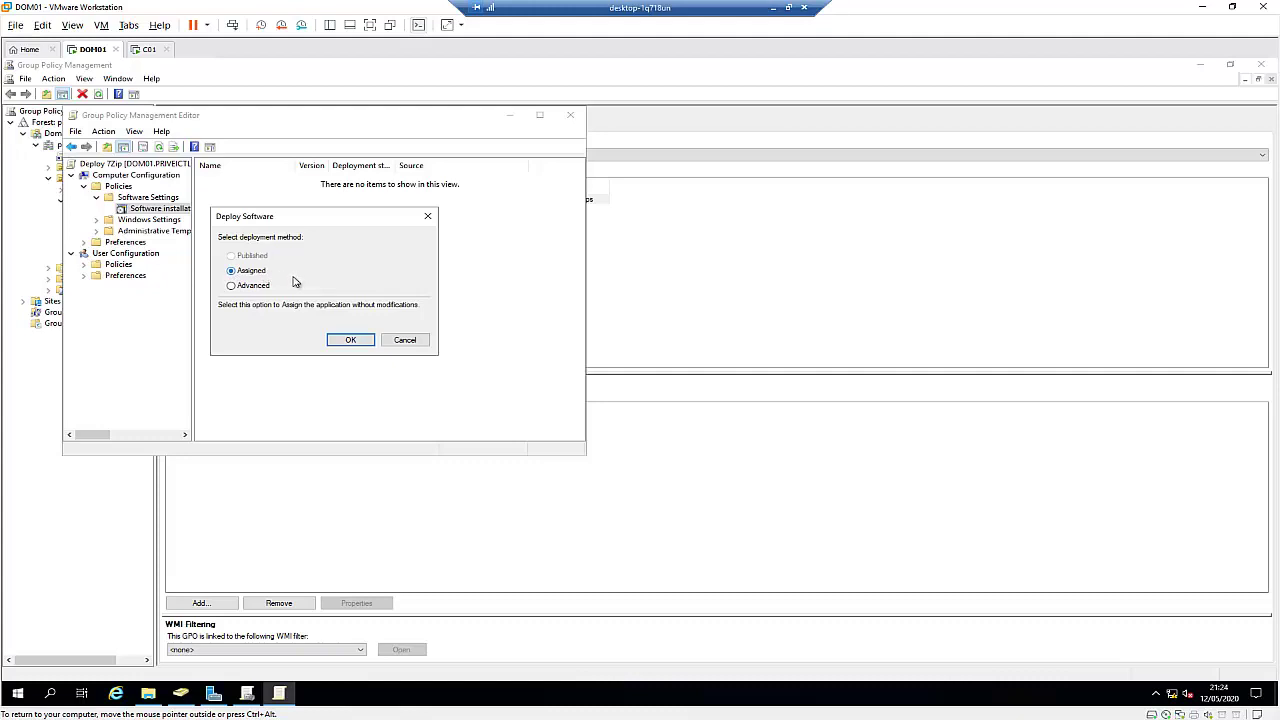
Deploy the 7-Zip package as Assigned without modifications
click(255, 290)
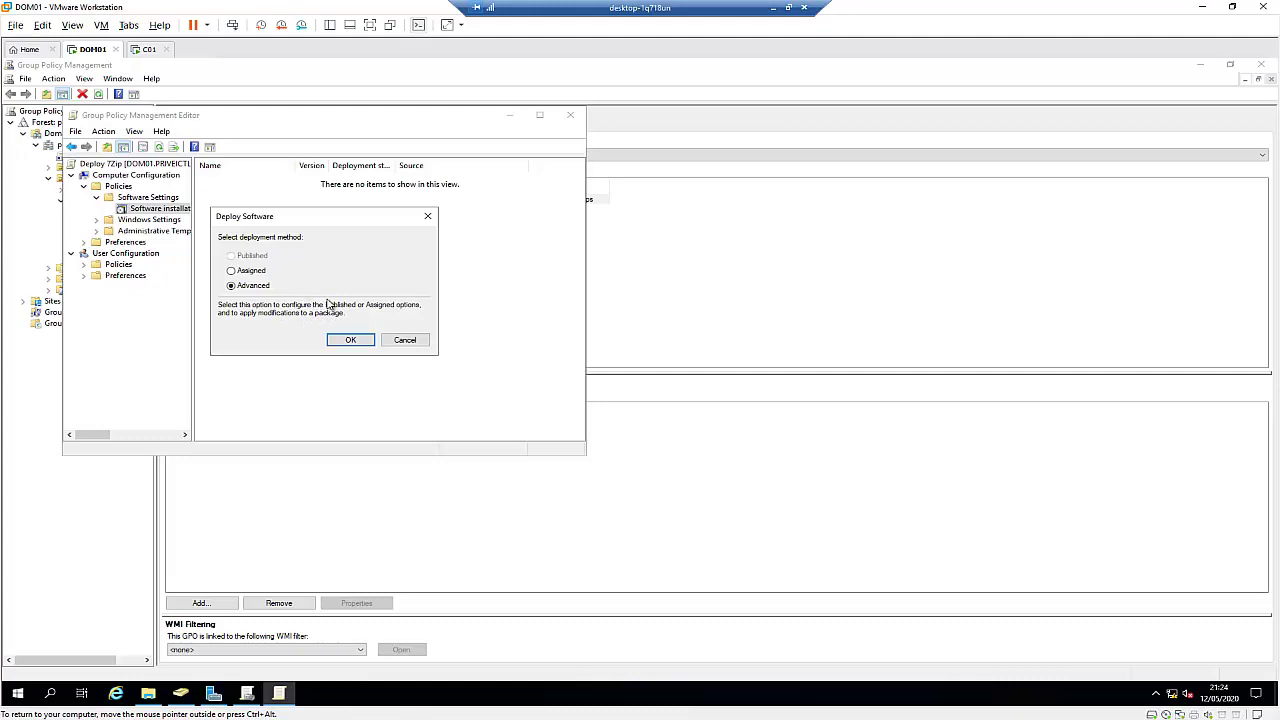
click(245, 274)
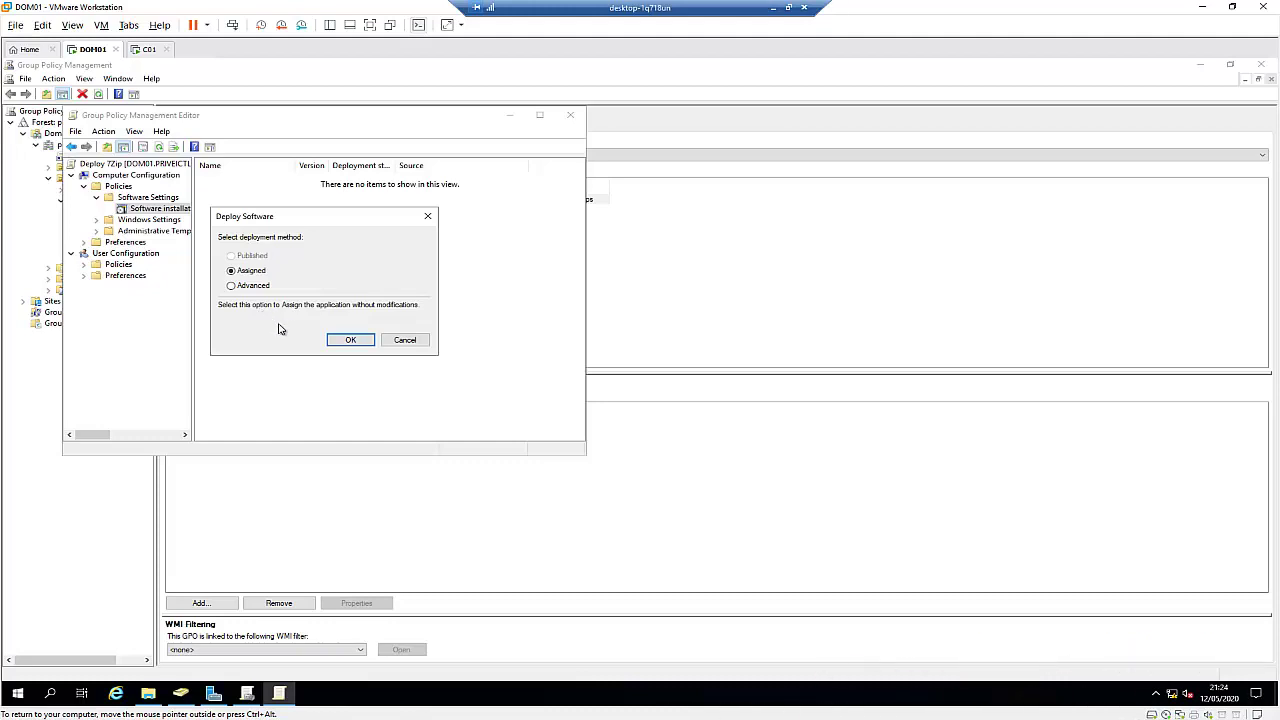
click(352, 340)
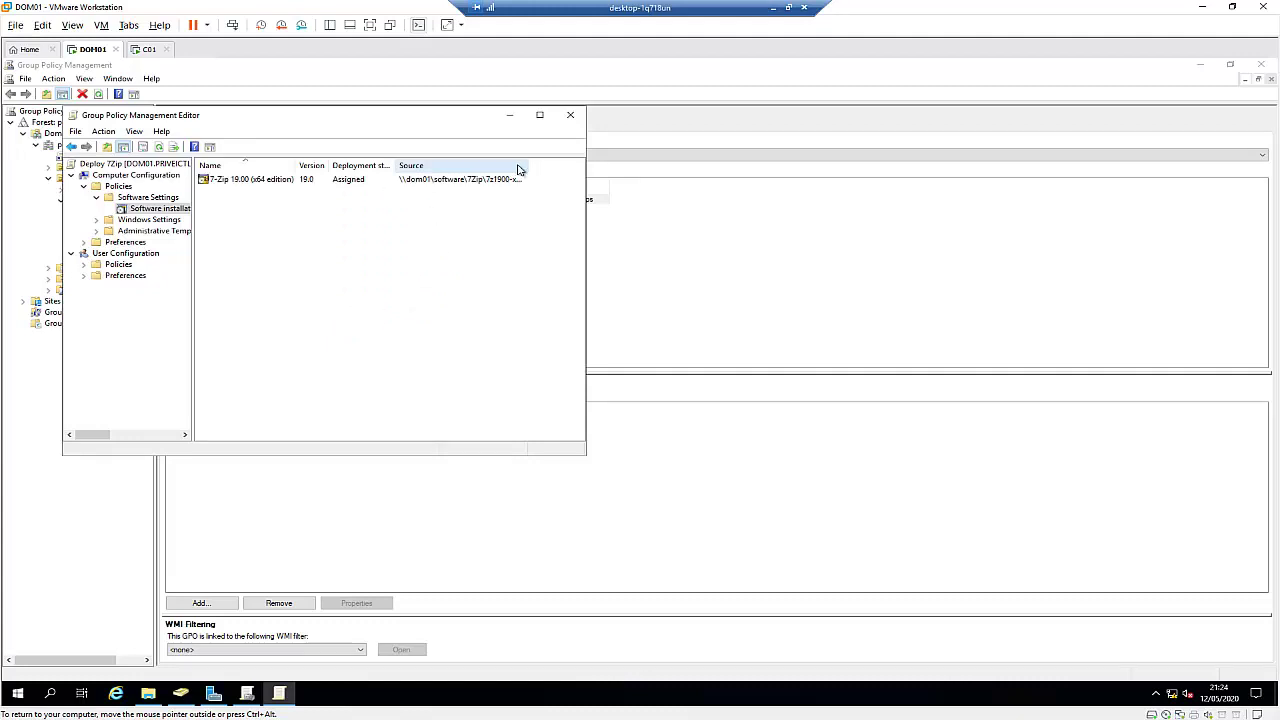
Maximize the editor and view the 7-Zip 19.00 (x64 edition) properties' Deployment tab
click(539, 116)
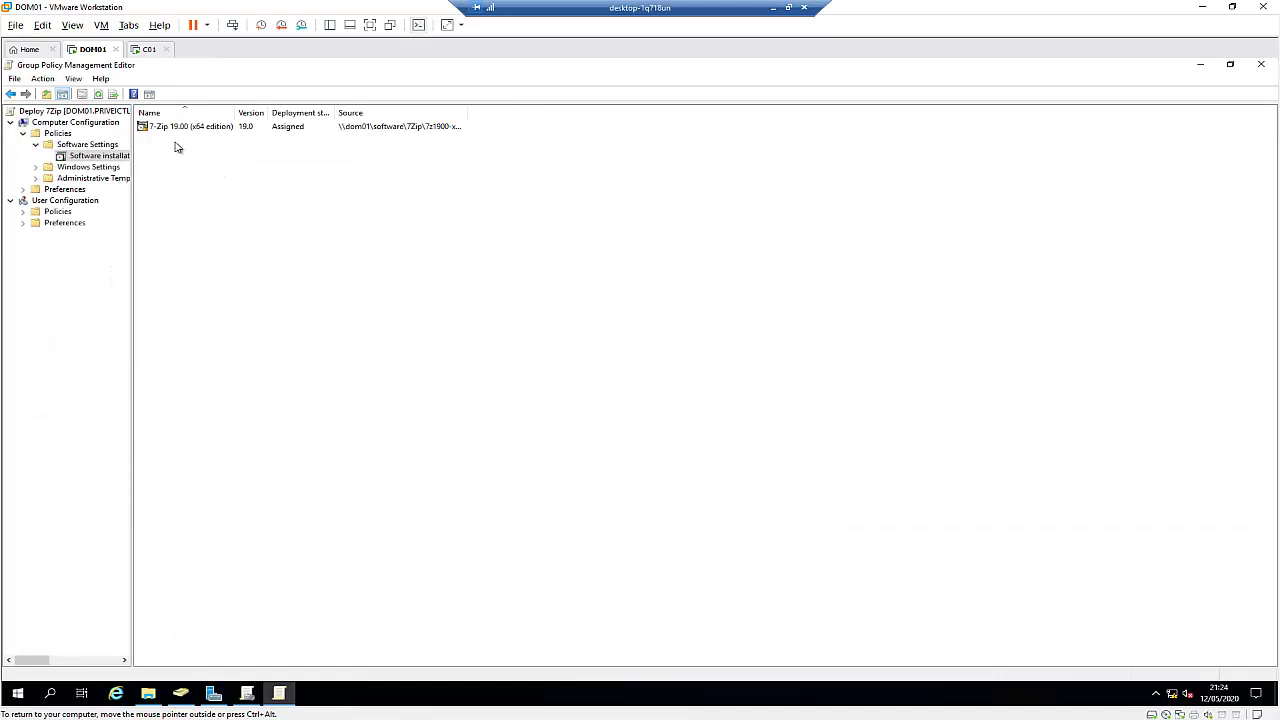
click(179, 130)
right_click(178, 129)
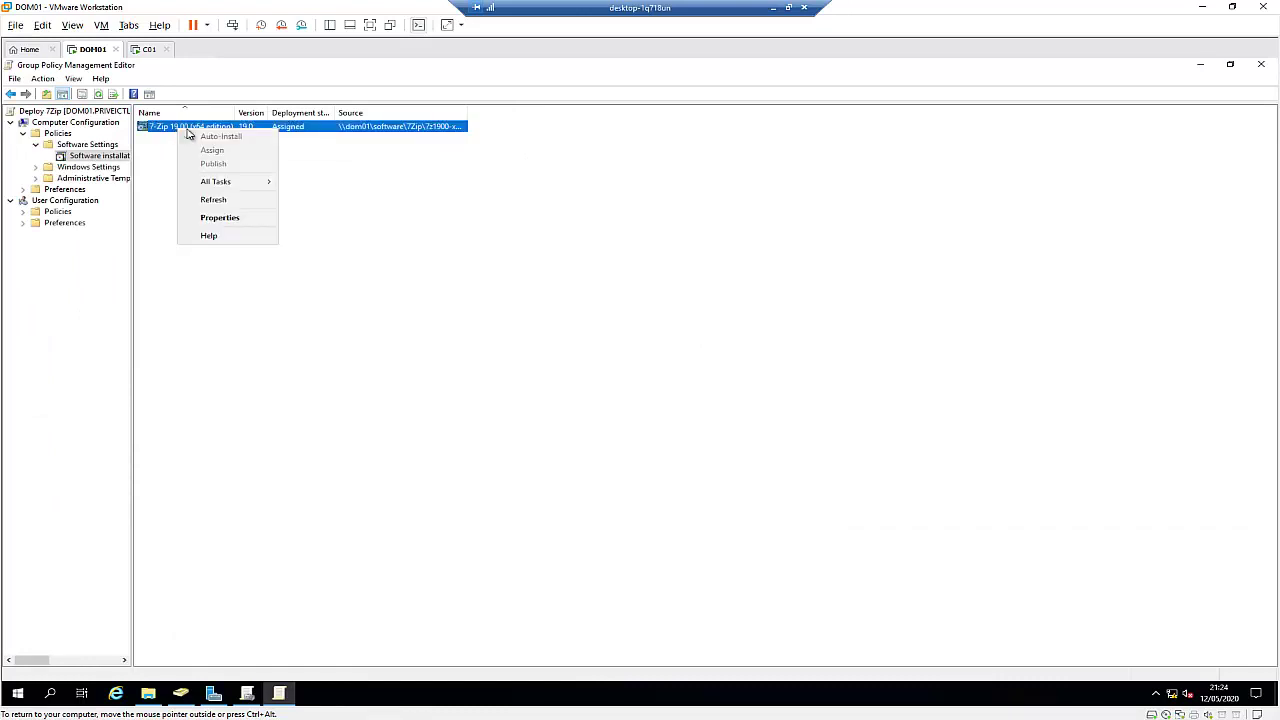
click(225, 218)
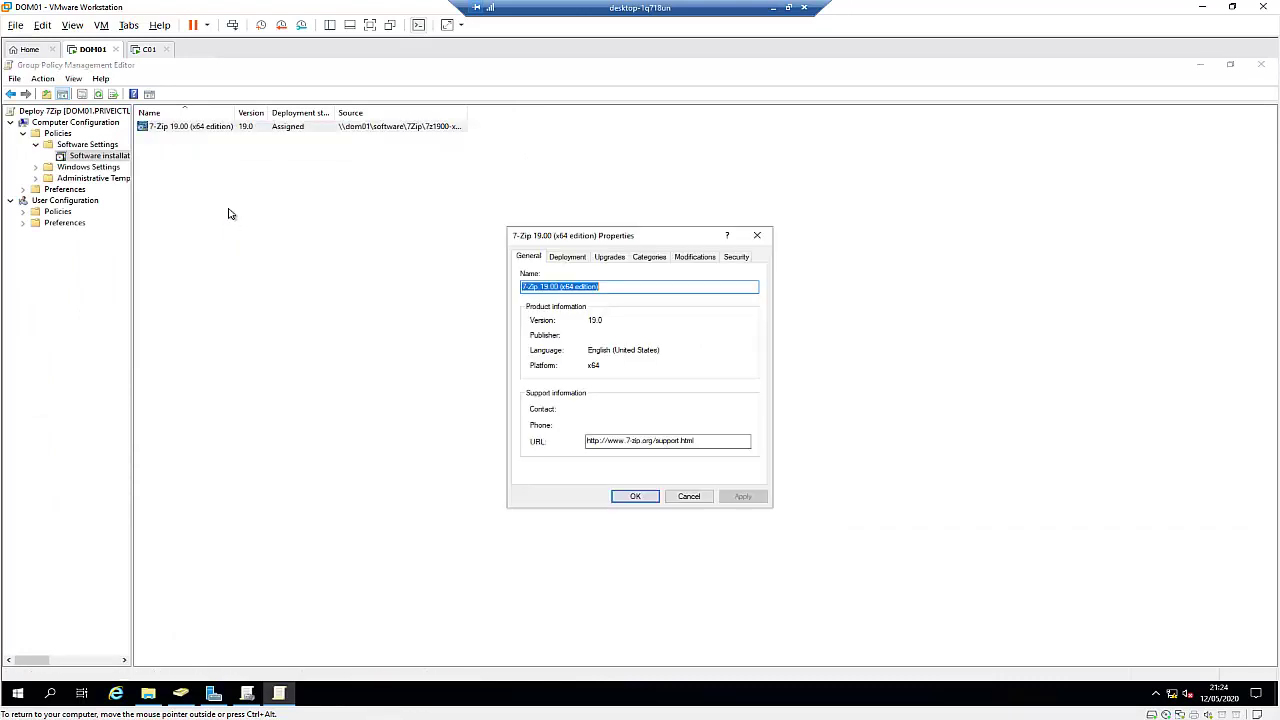
drag(625, 236, 625, 216)
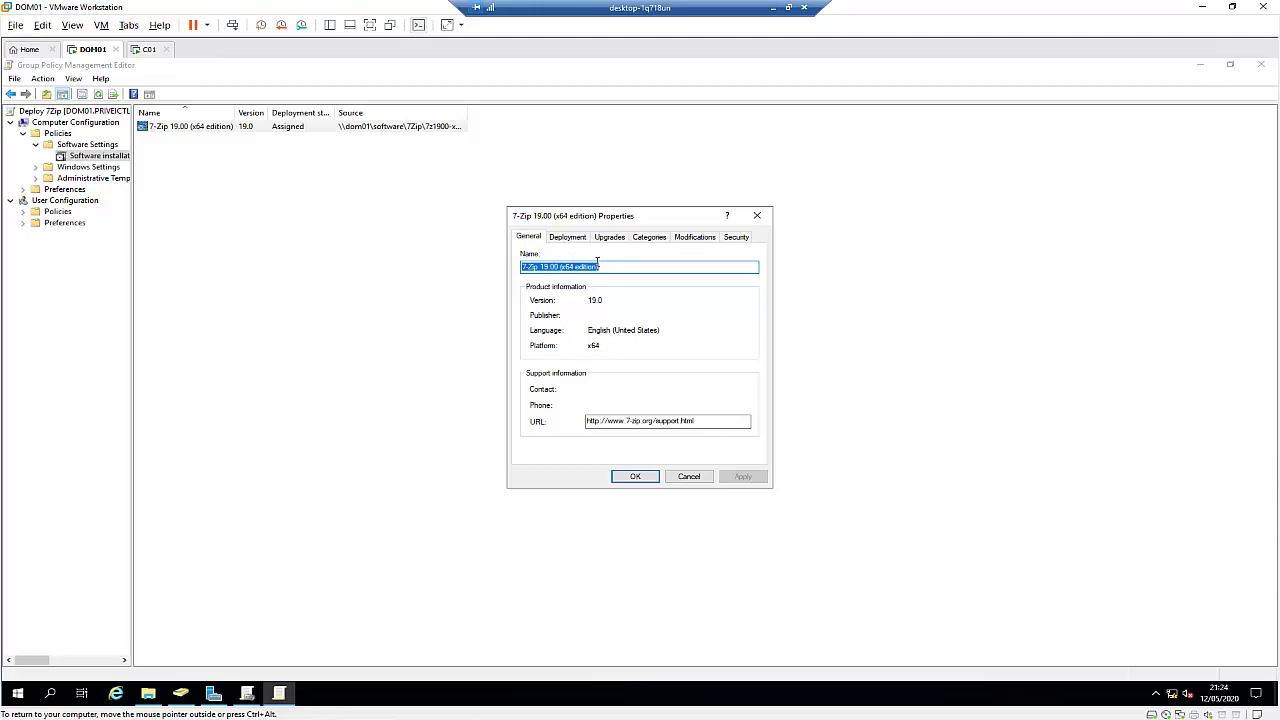
click(568, 237)
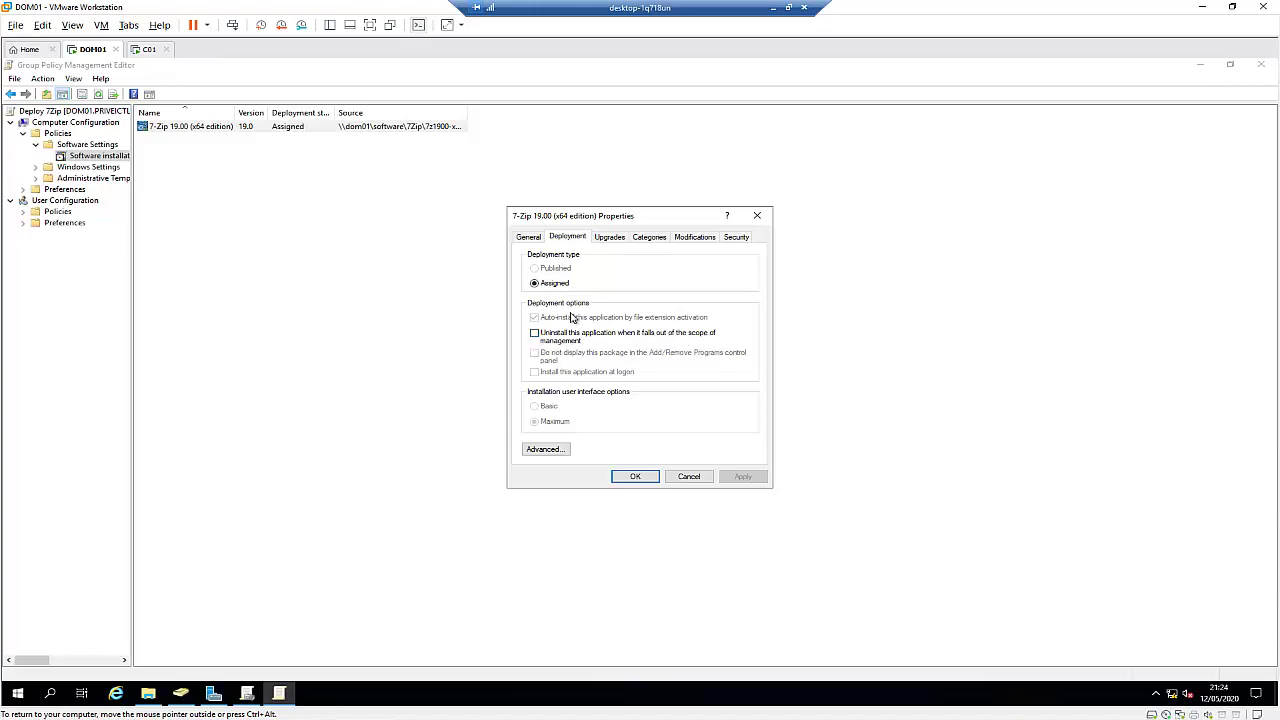
Enable 'Ignore language when deploying this package' in the Advanced Deployment Options
click(553, 450)
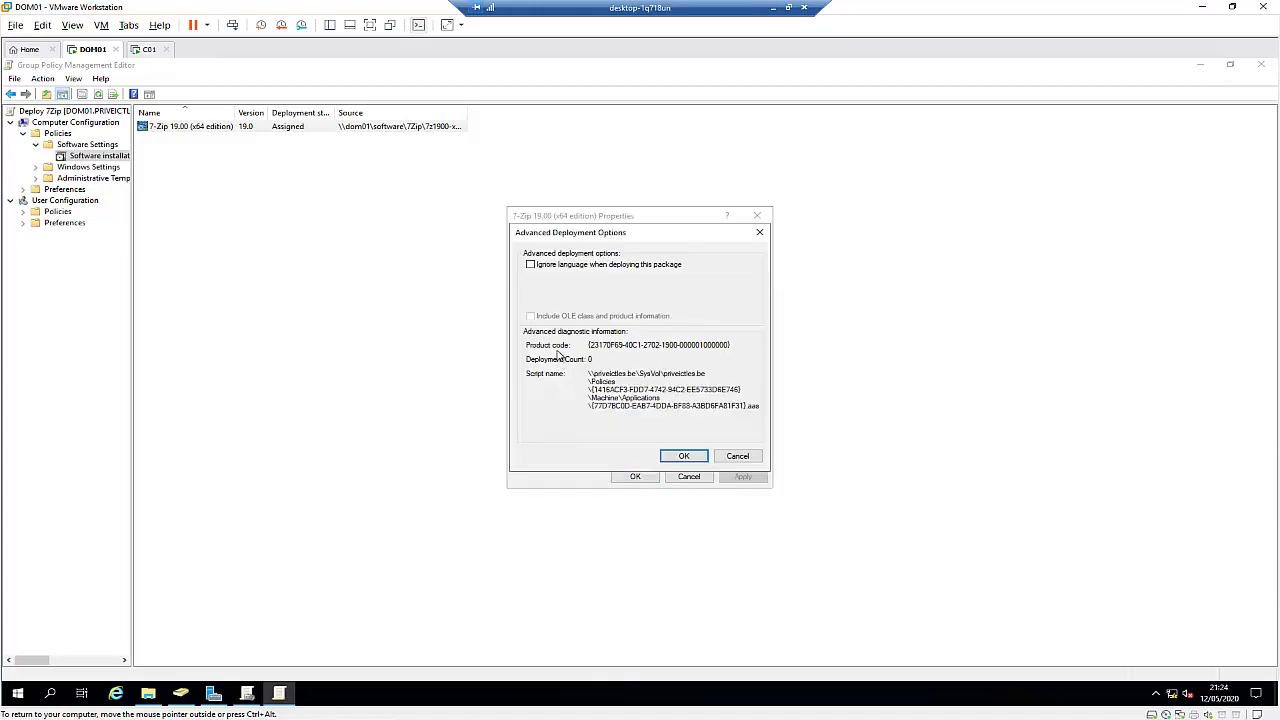
click(531, 265)
click(684, 456)
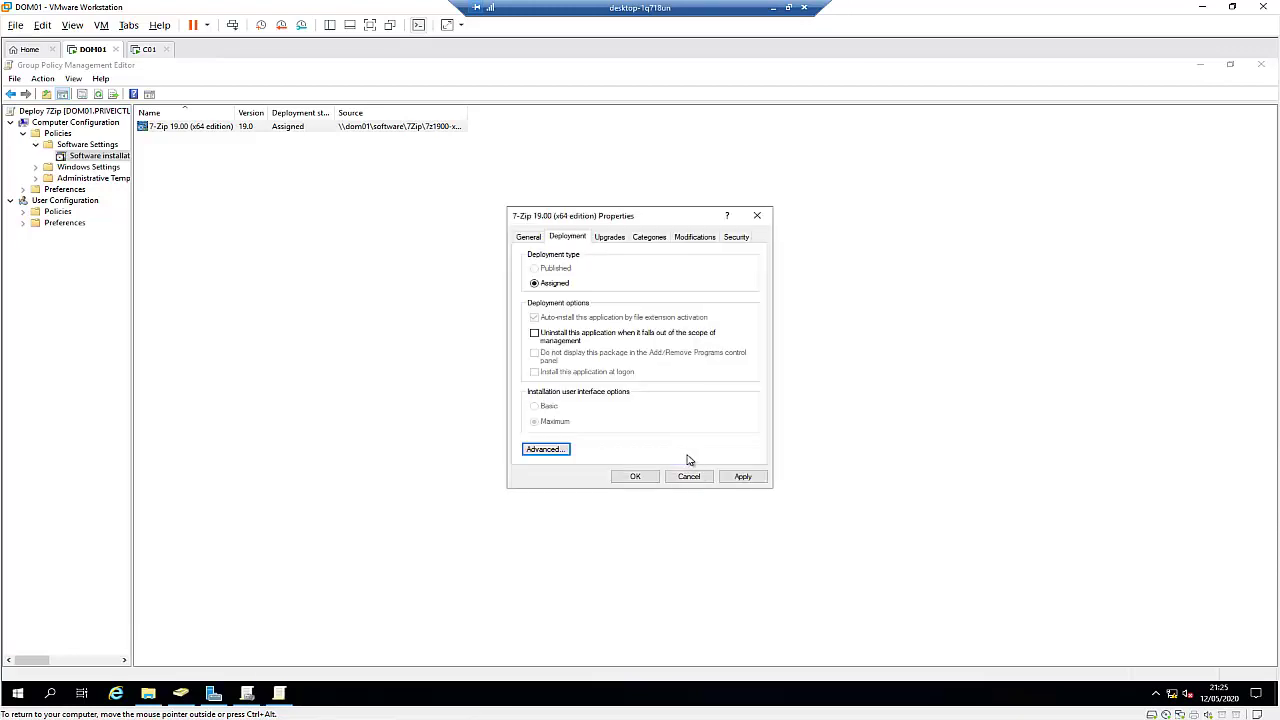
Review the 7-Zip package's Upgrades settings and cancel adding an upgrade package
click(610, 238)
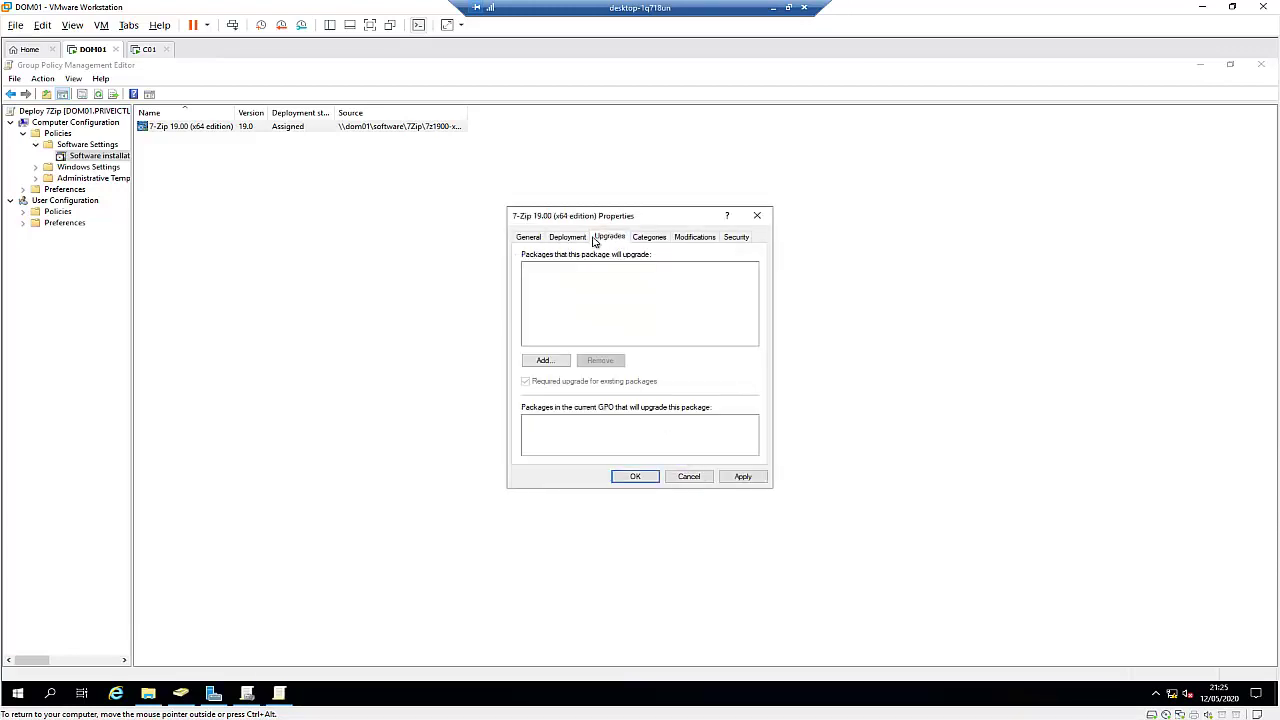
click(545, 361)
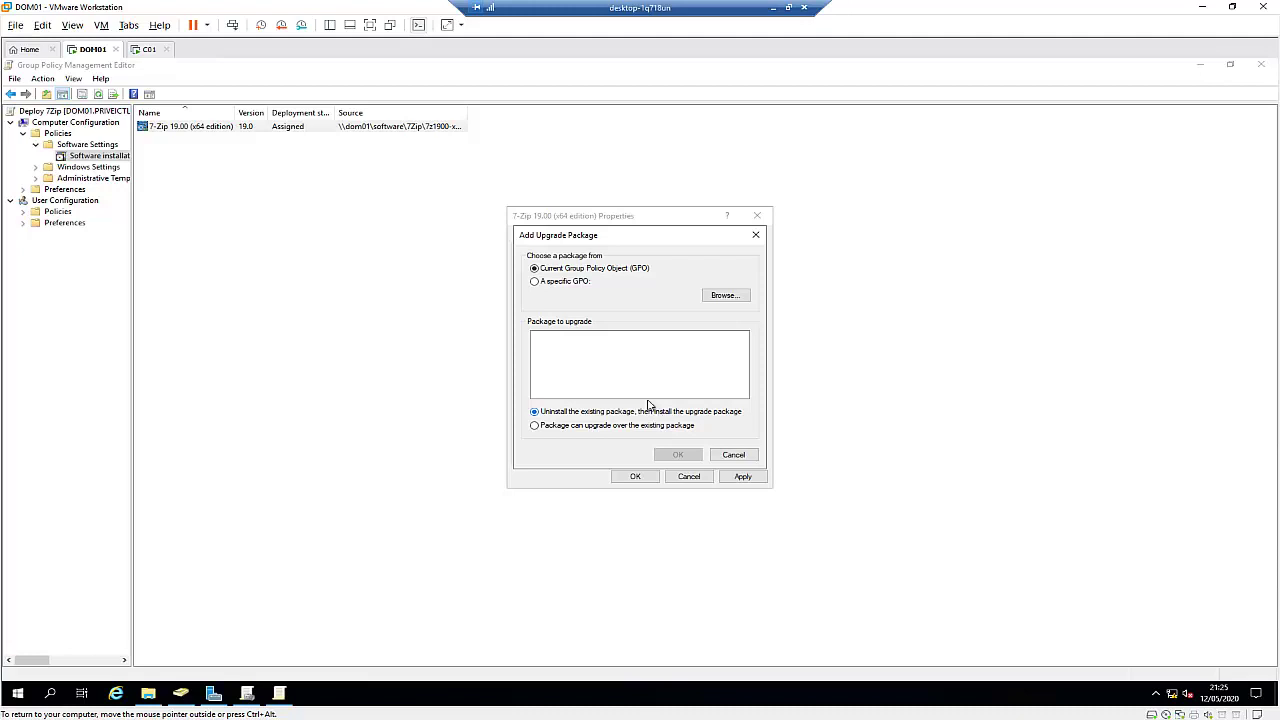
click(734, 455)
Review the package's Categories, Modifications and Security settings, then apply and close its properties
click(649, 238)
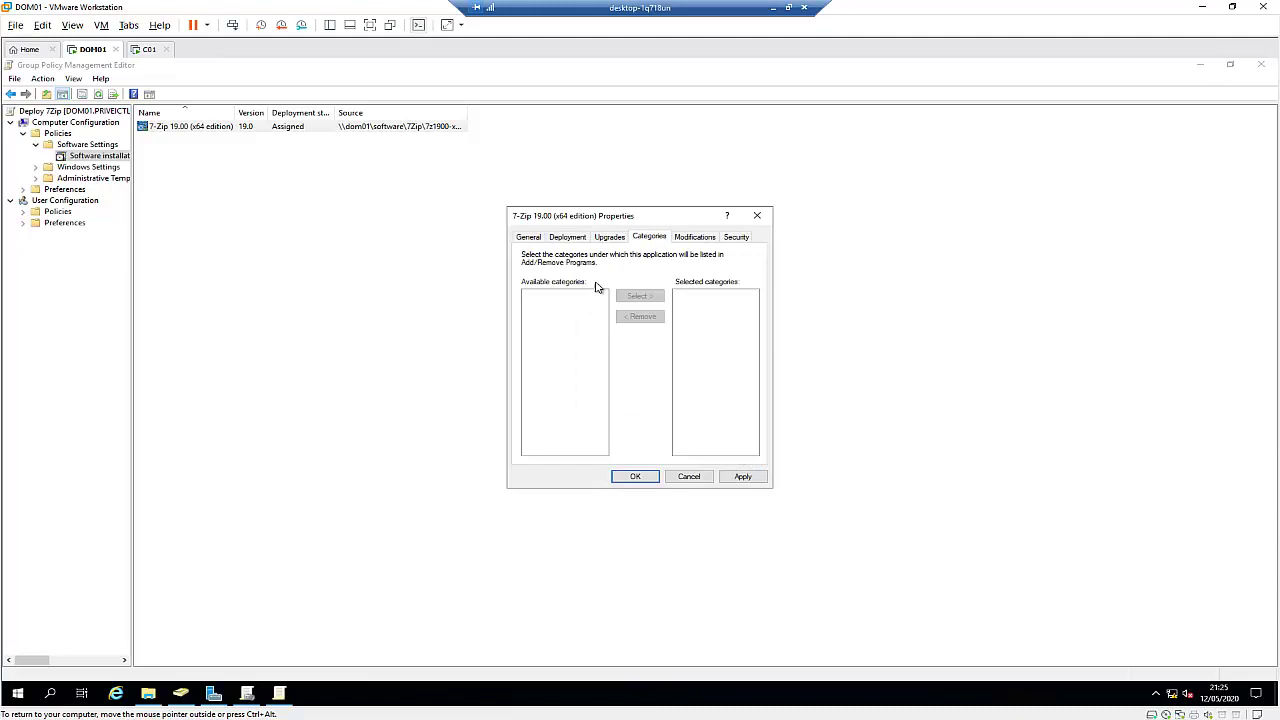
click(692, 240)
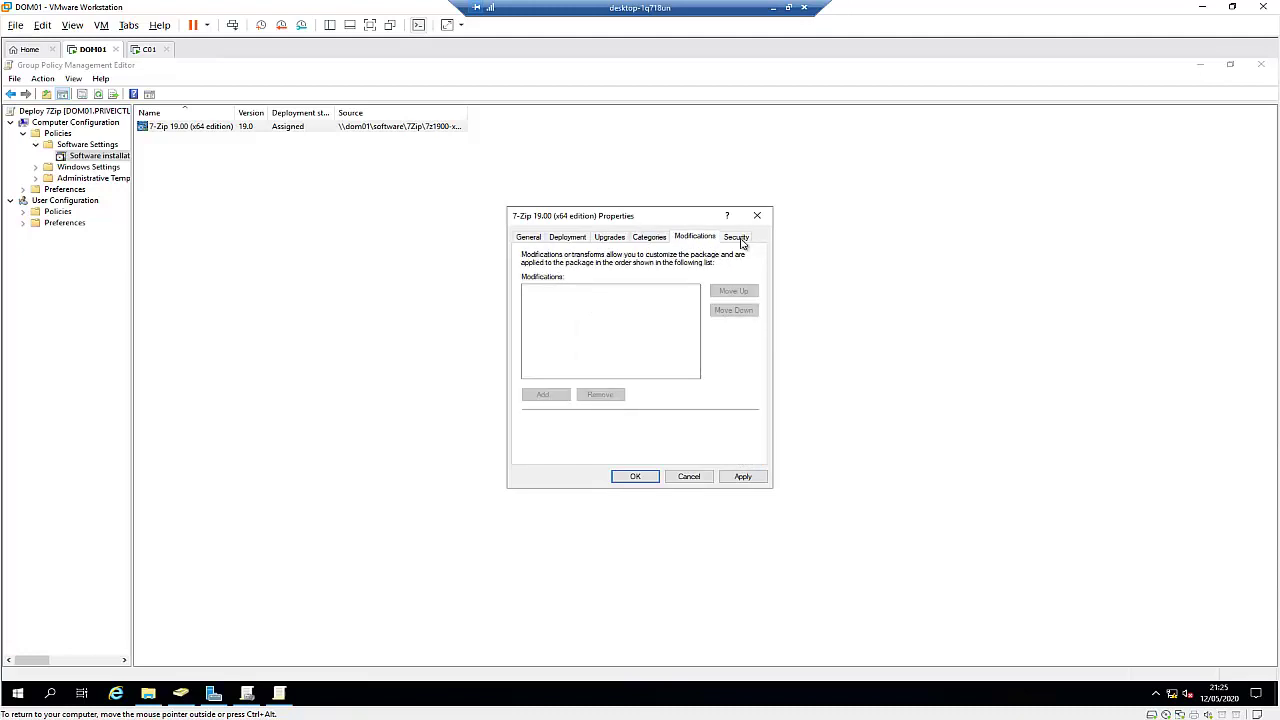
click(736, 237)
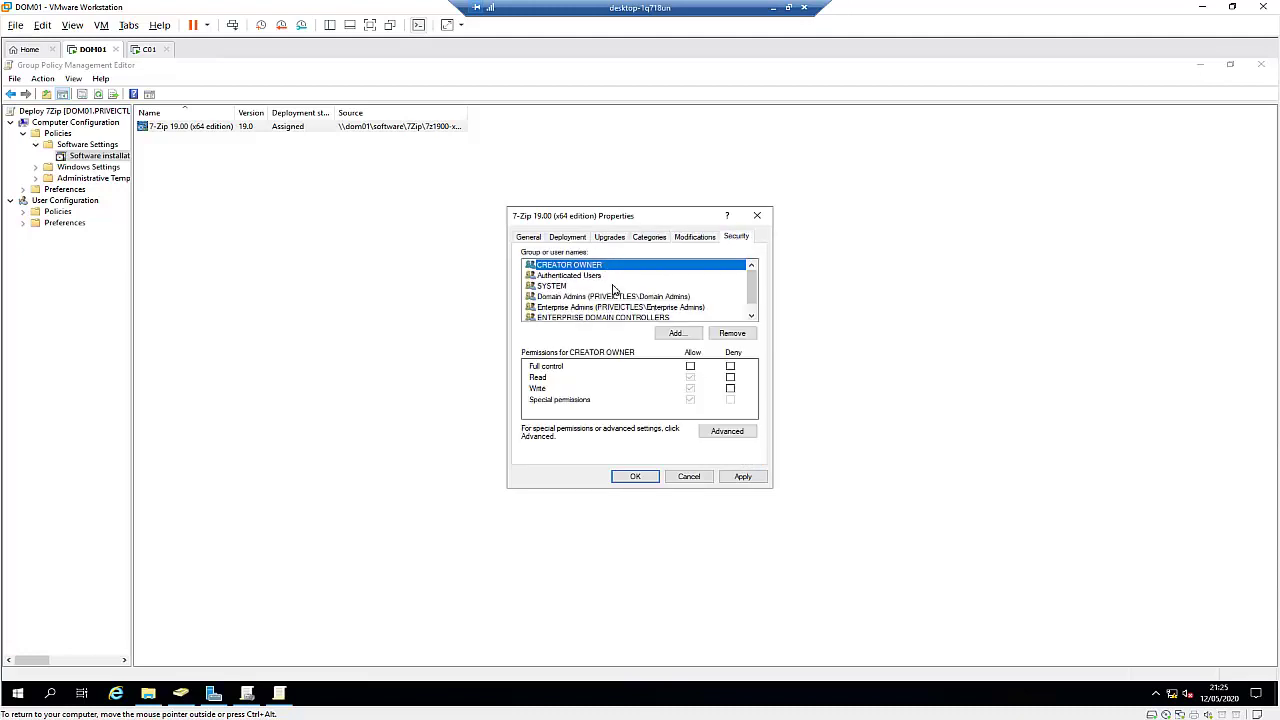
click(742, 477)
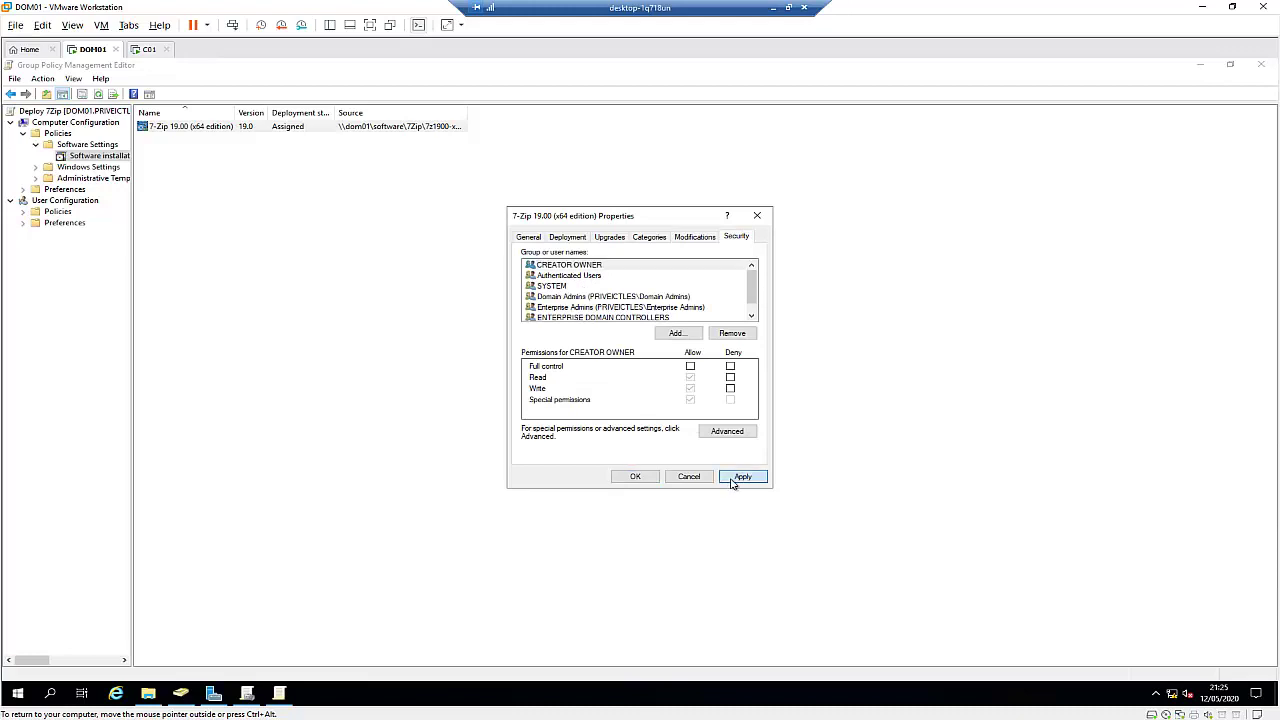
click(636, 477)
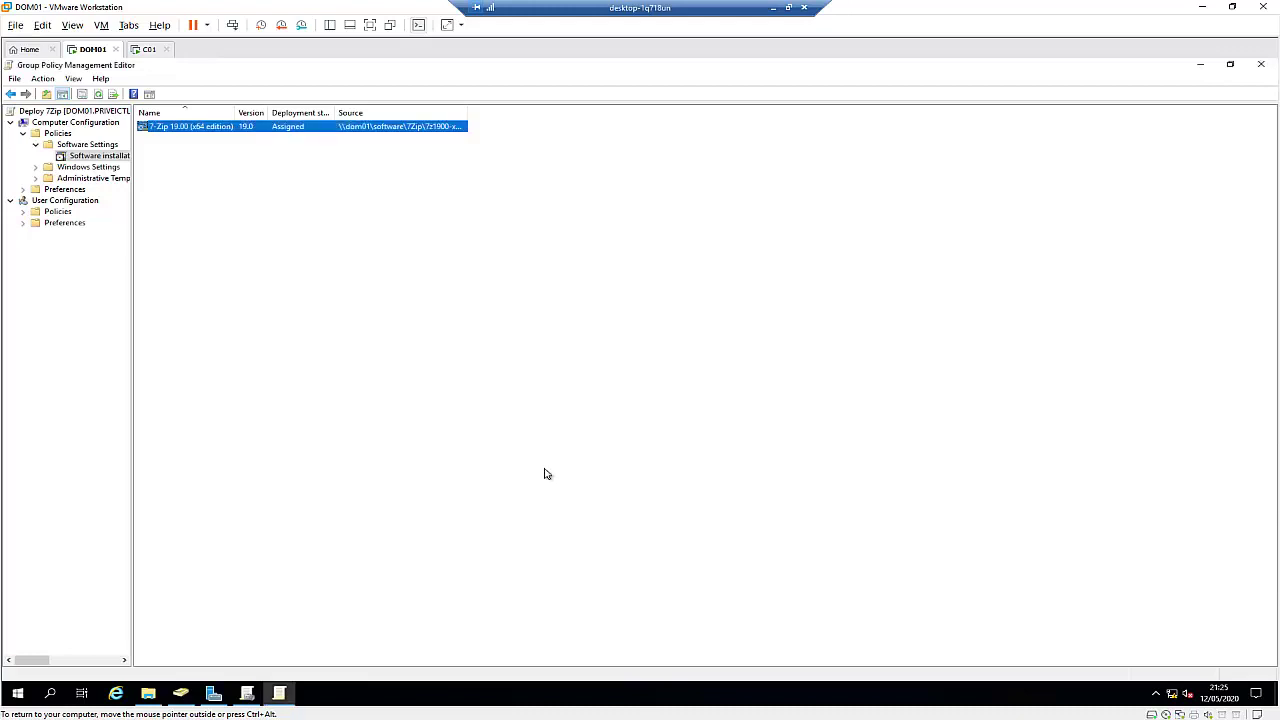
Close the policy editor and start adding an entry to Deploy LAPS security filtering
click(1262, 66)
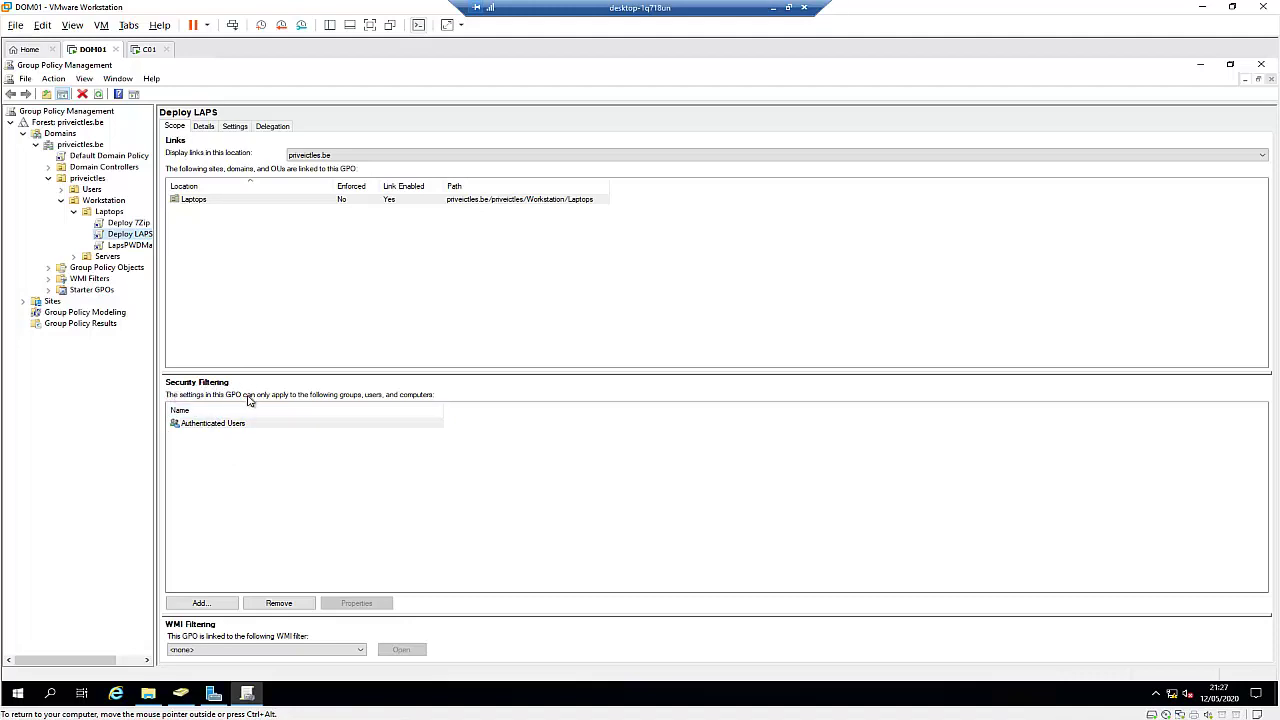
click(201, 604)
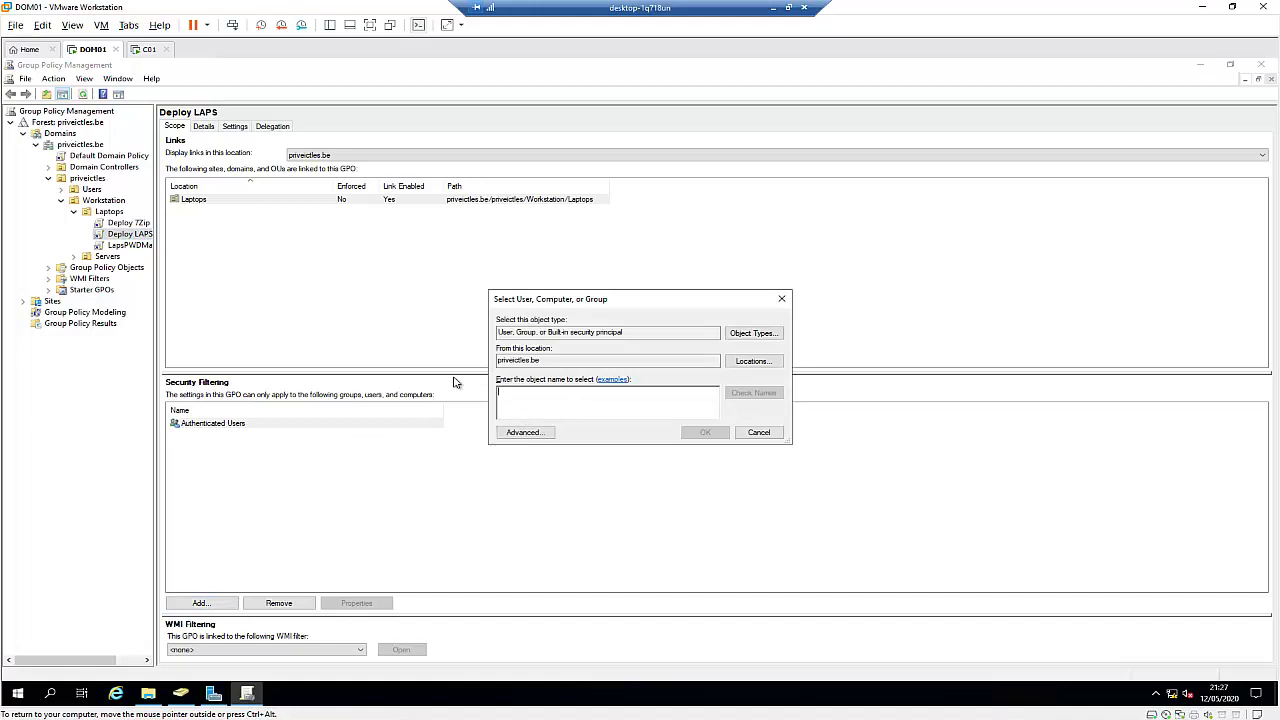
Add Domain Computers (Computers object type, privectles.be location) to the security filtering, then close the console
click(752, 333)
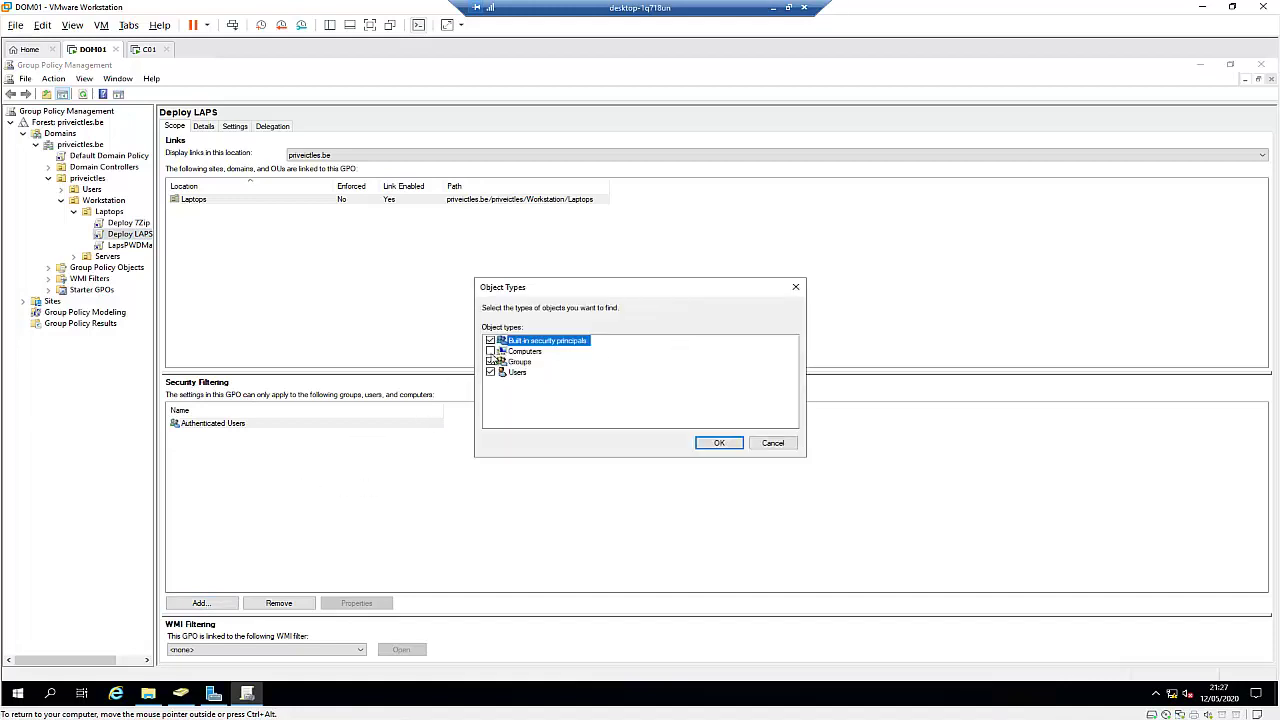
click(722, 443)
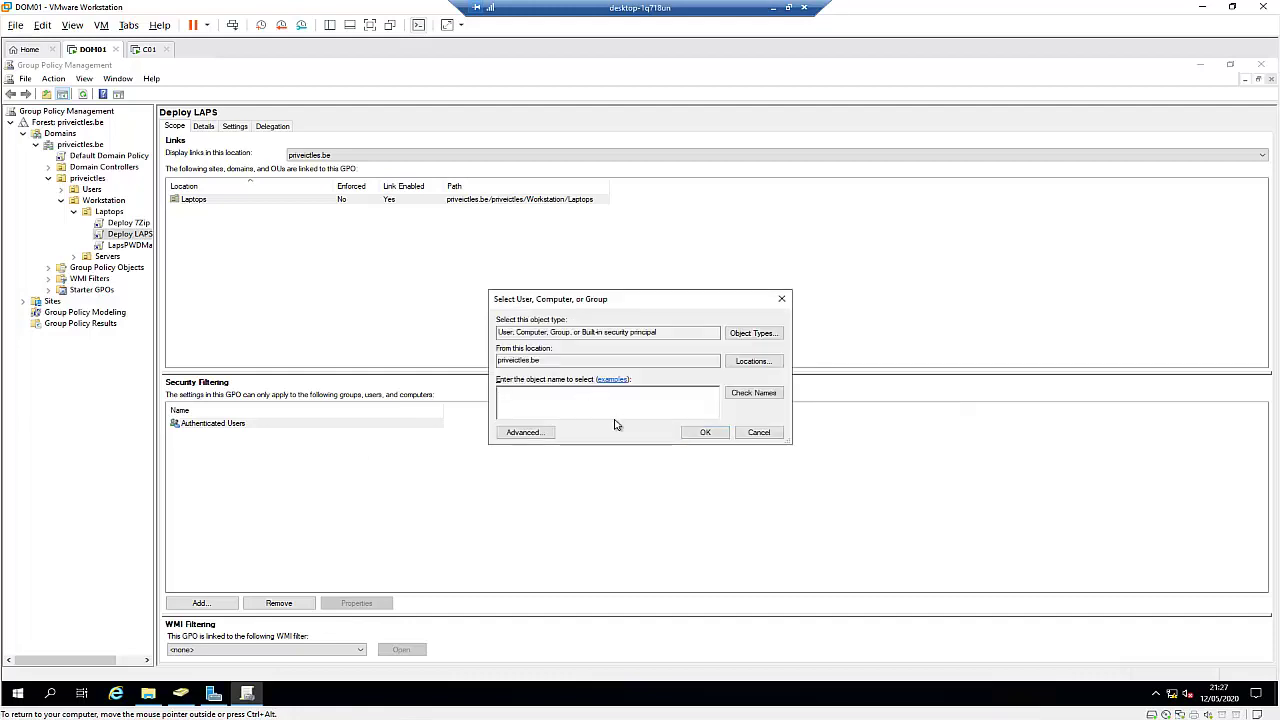
text(domain comput)
click(753, 392)
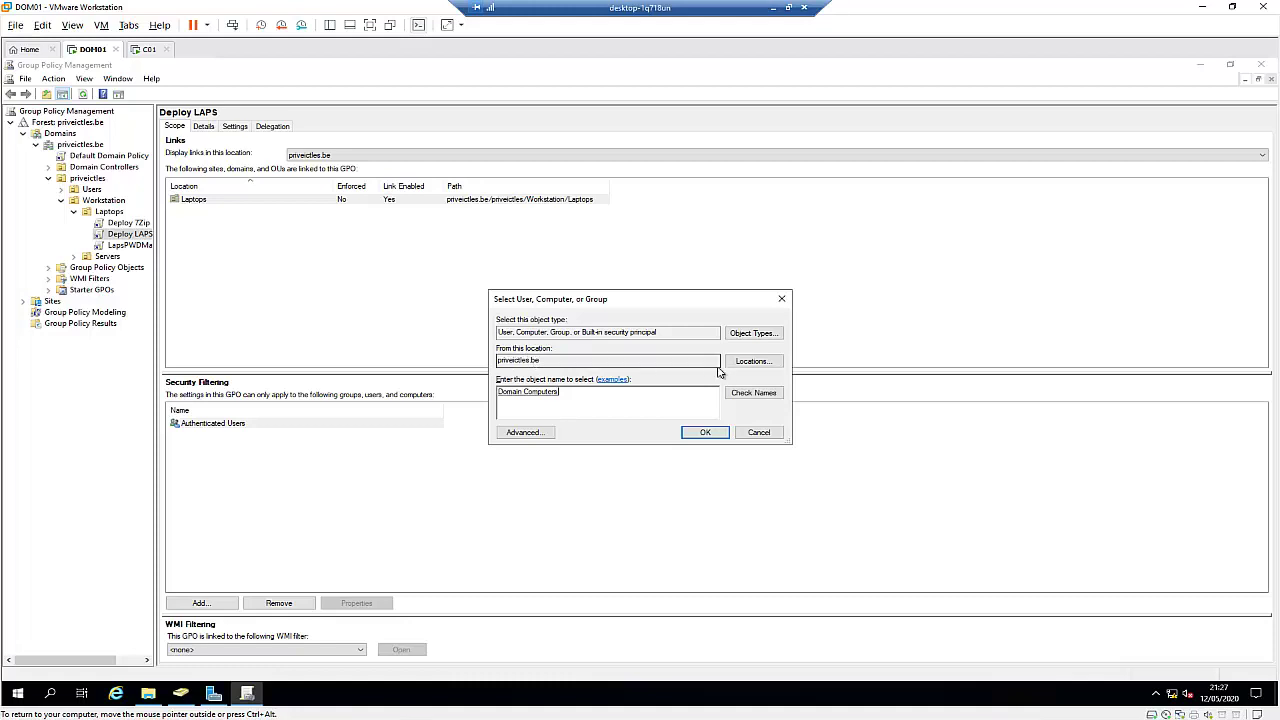
click(750, 362)
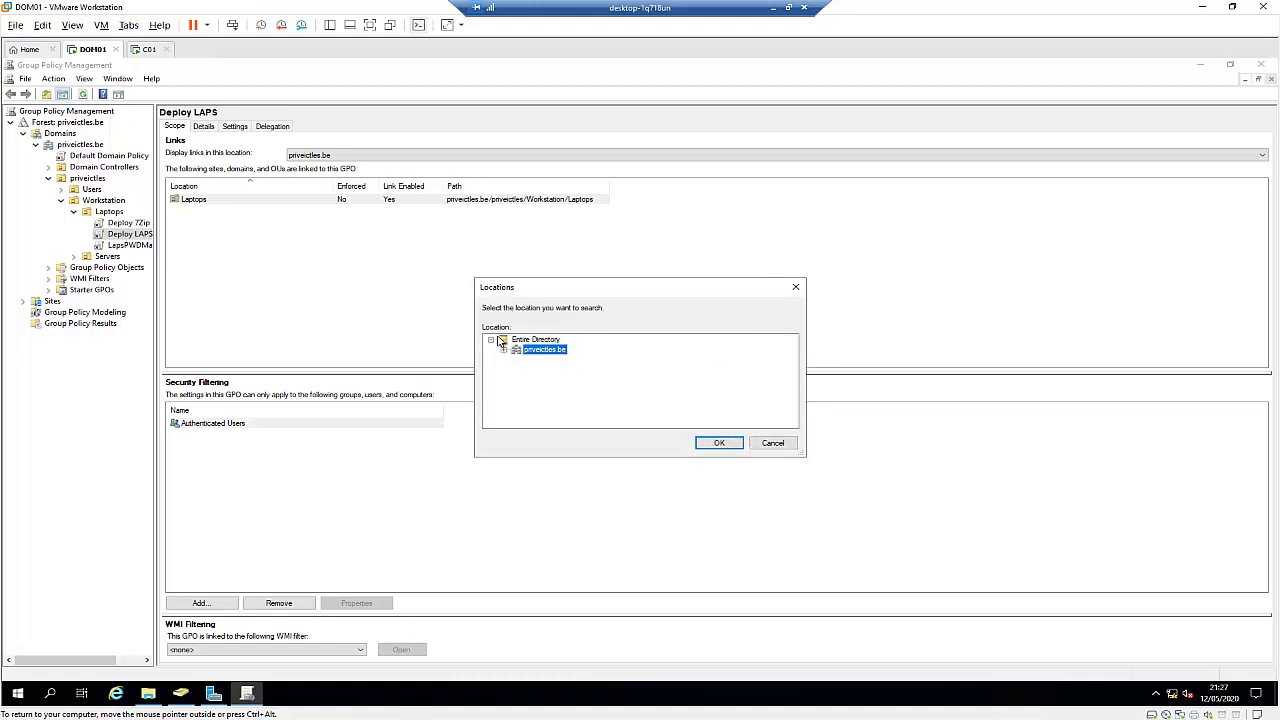
click(734, 443)
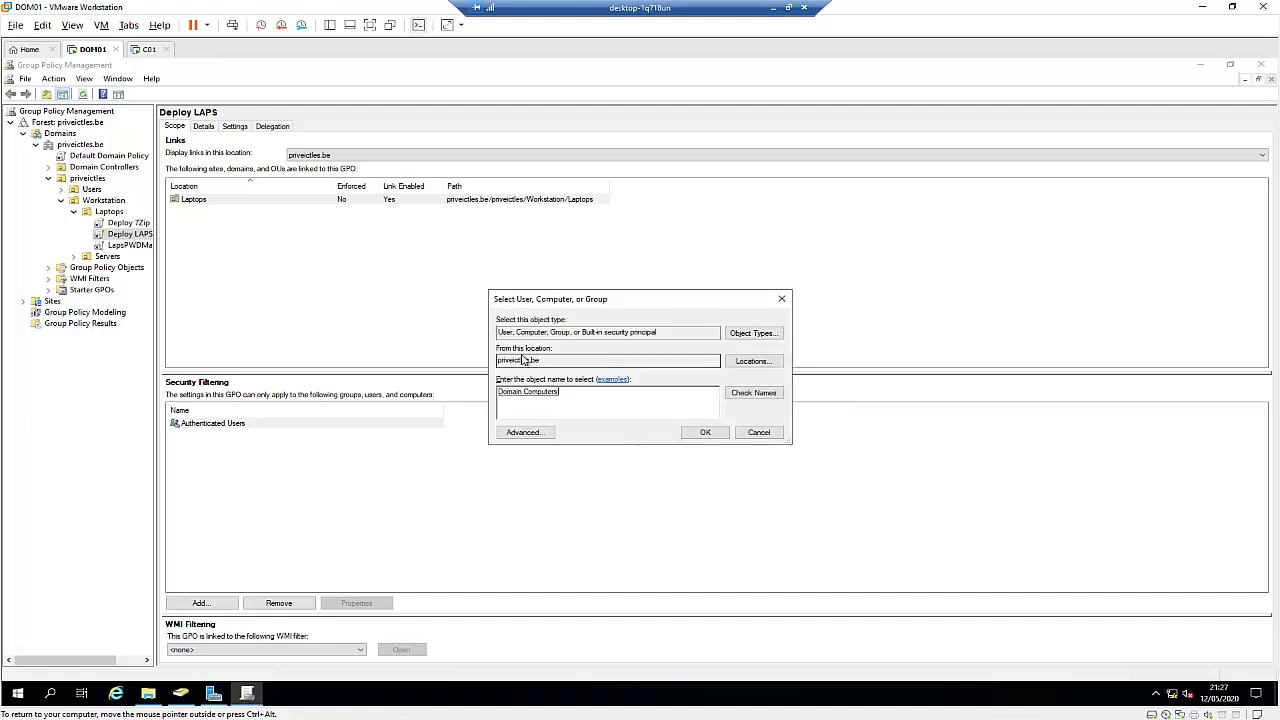
click(702, 433)
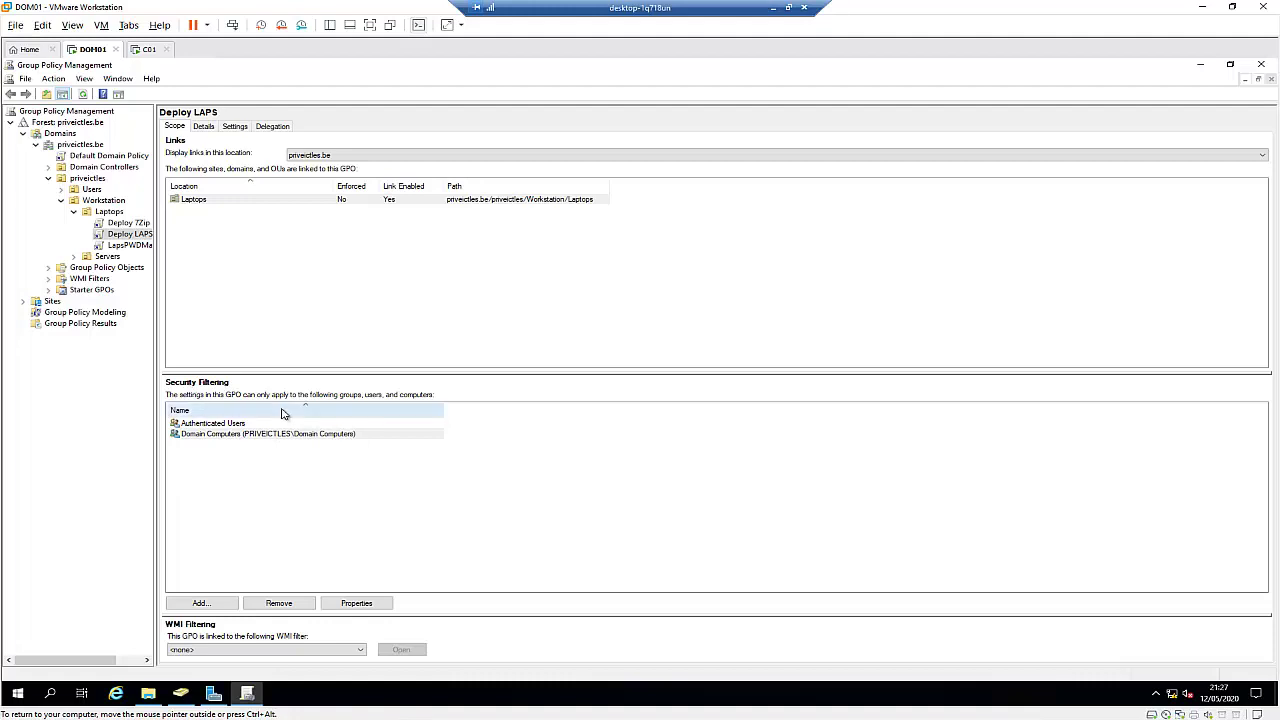
click(1252, 65)
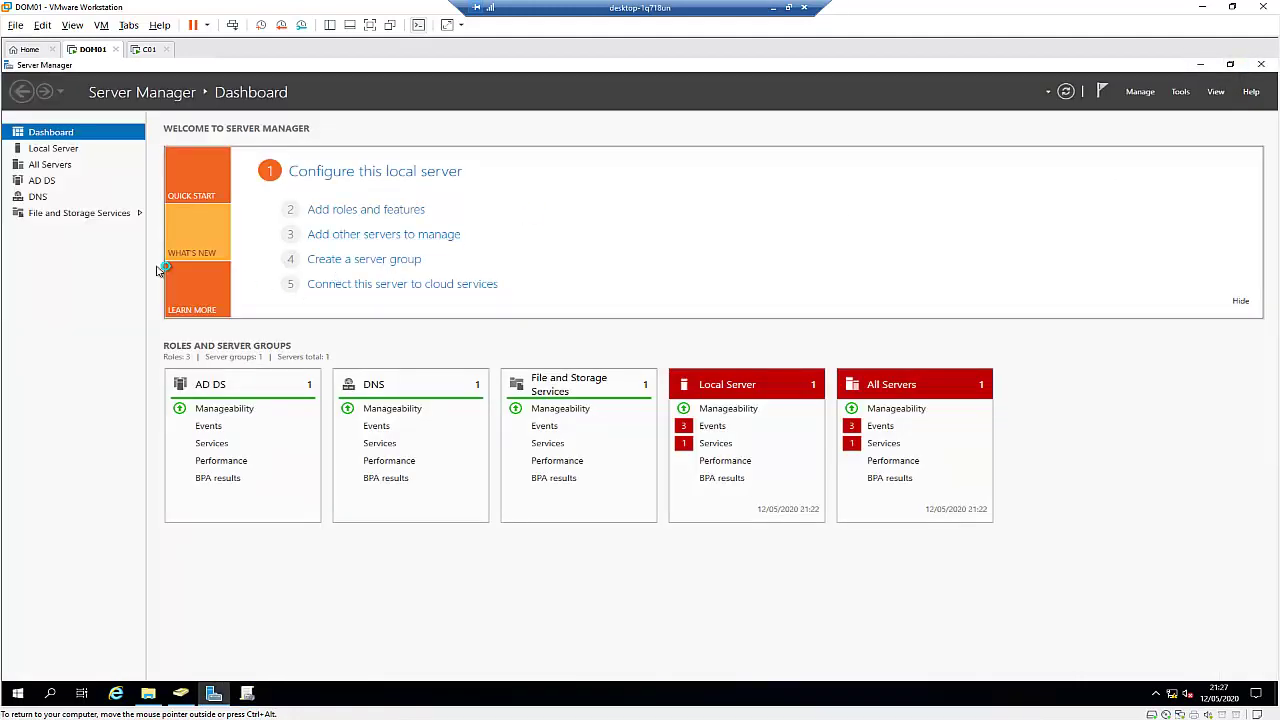
Switch to the C01 client and launch Command Prompt by searching for cmd
click(146, 49)
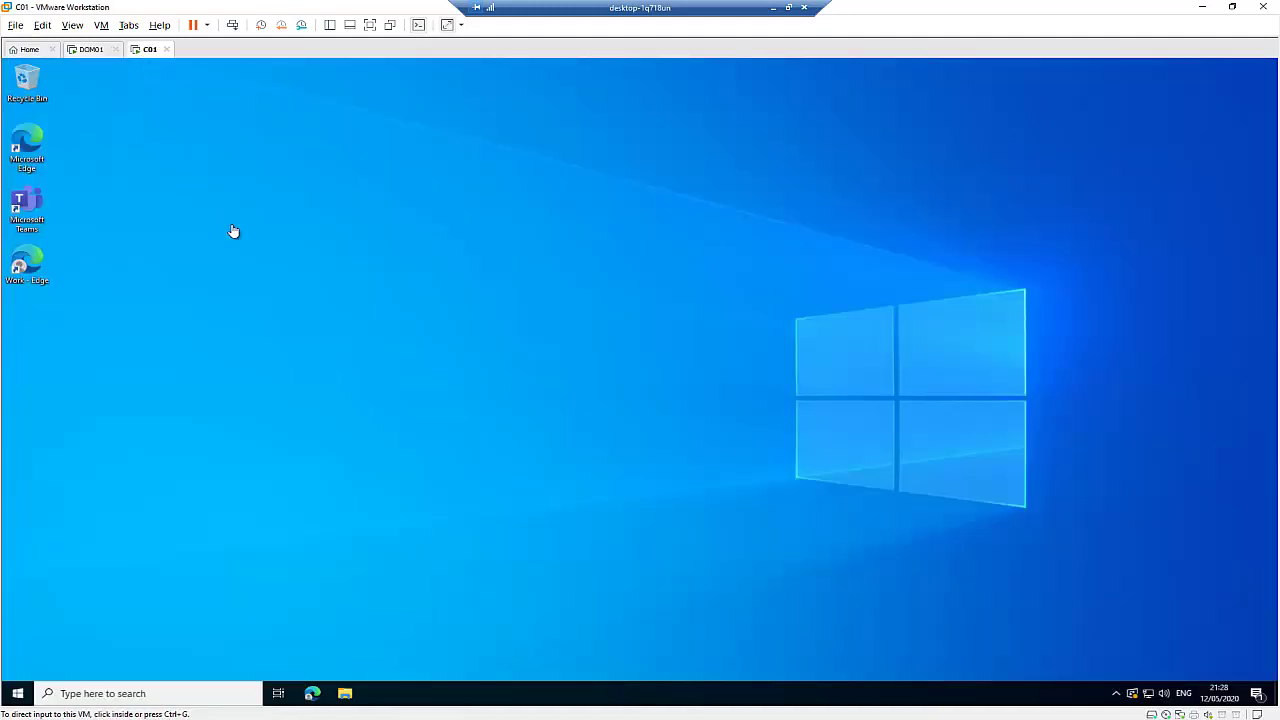
click(20, 692)
text(cmd)
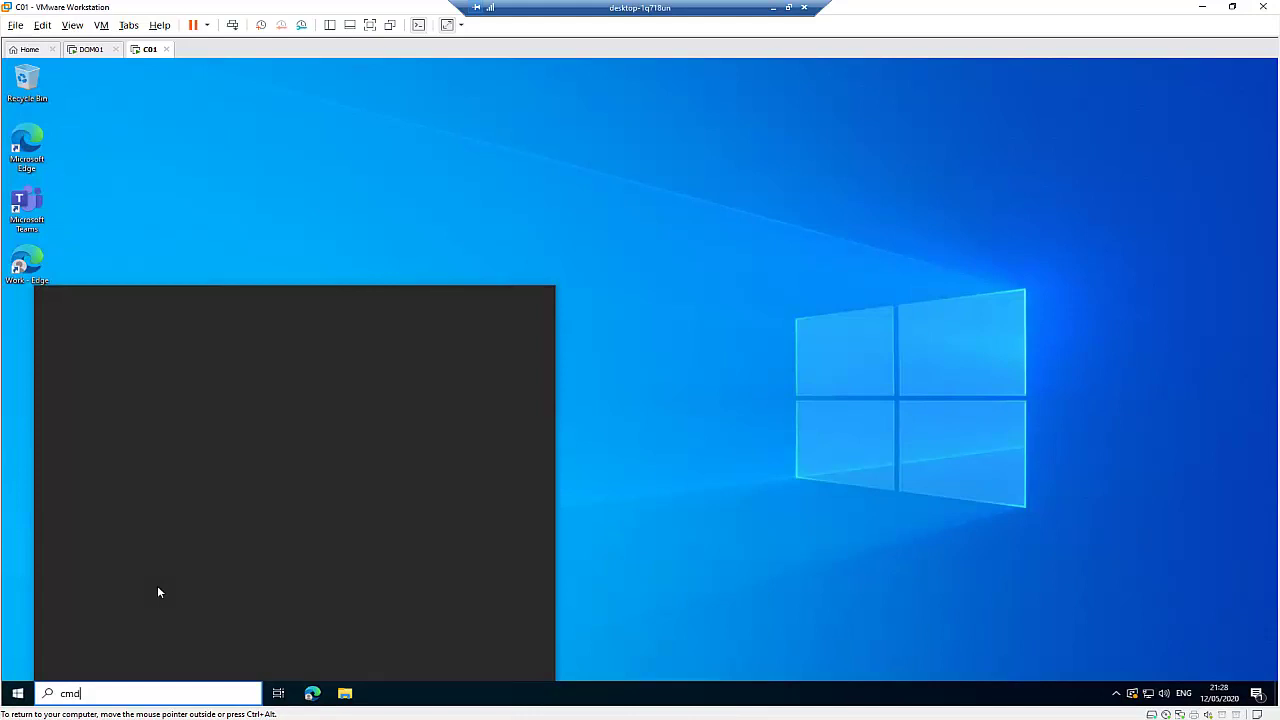
key(Return)
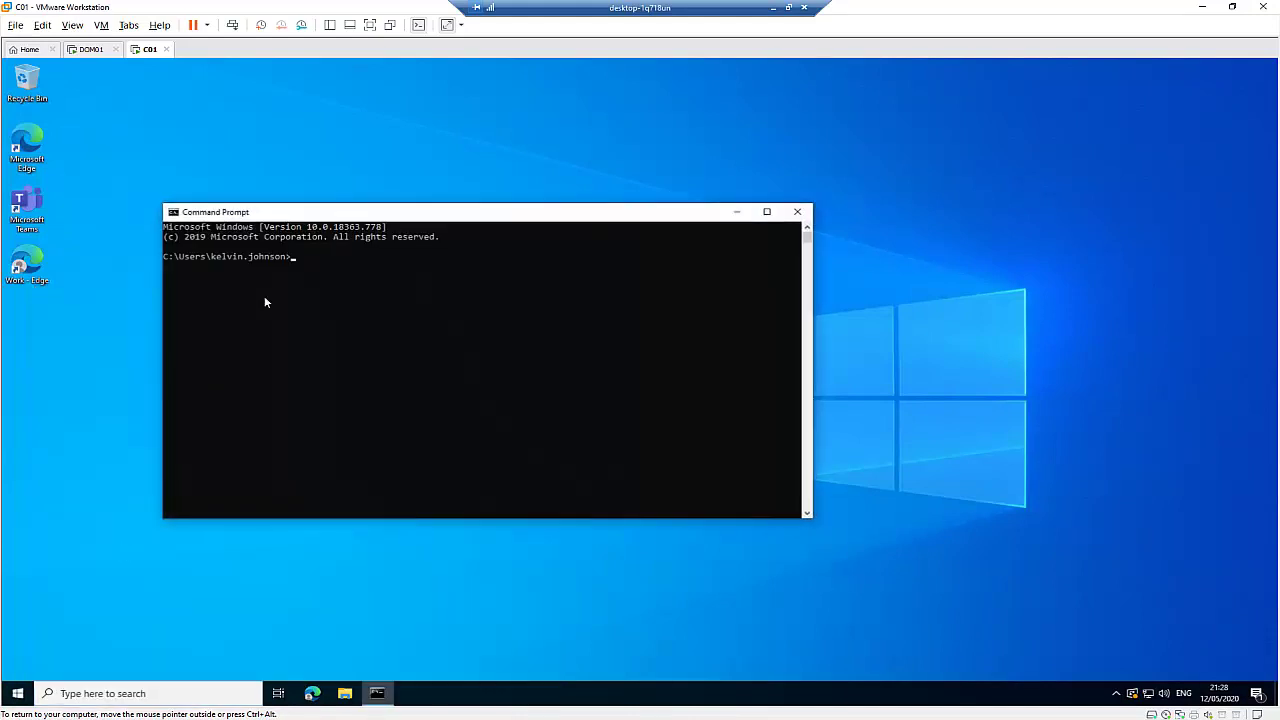
Run gpupdate /force and agree to restart the computer
click(330, 277)
text(gpupdate /force)
key(Return)
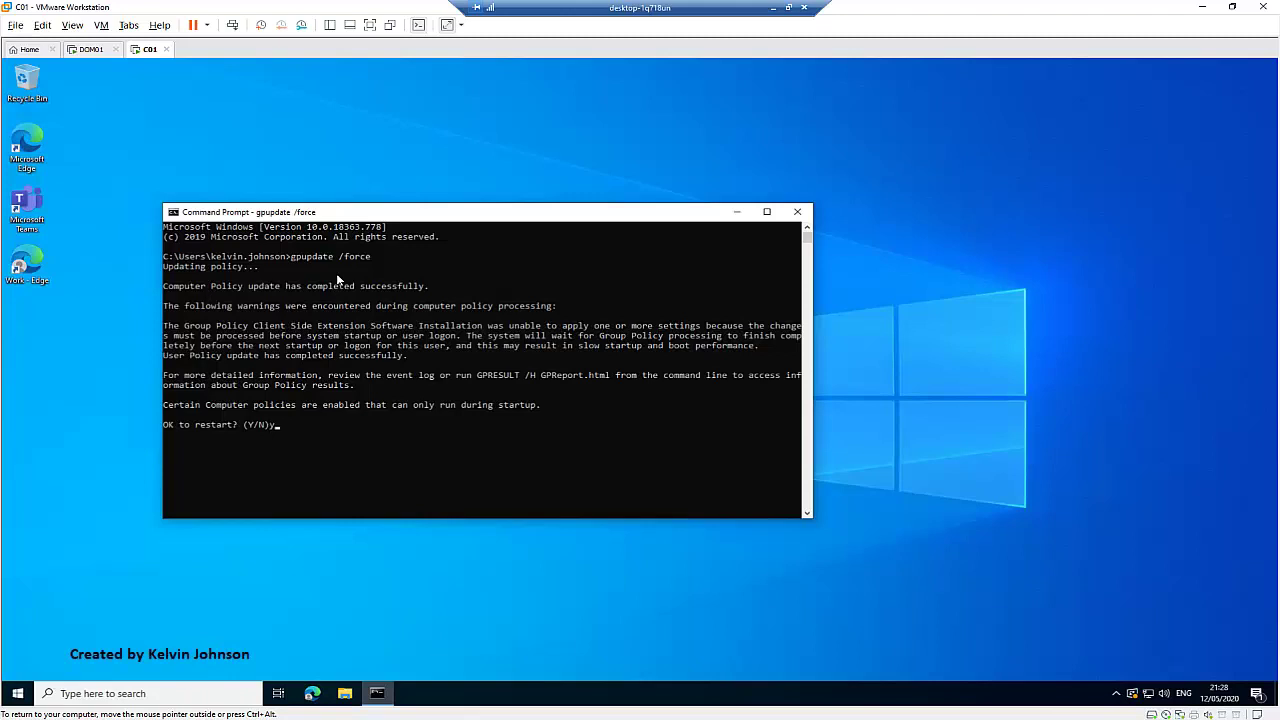
key(Return)
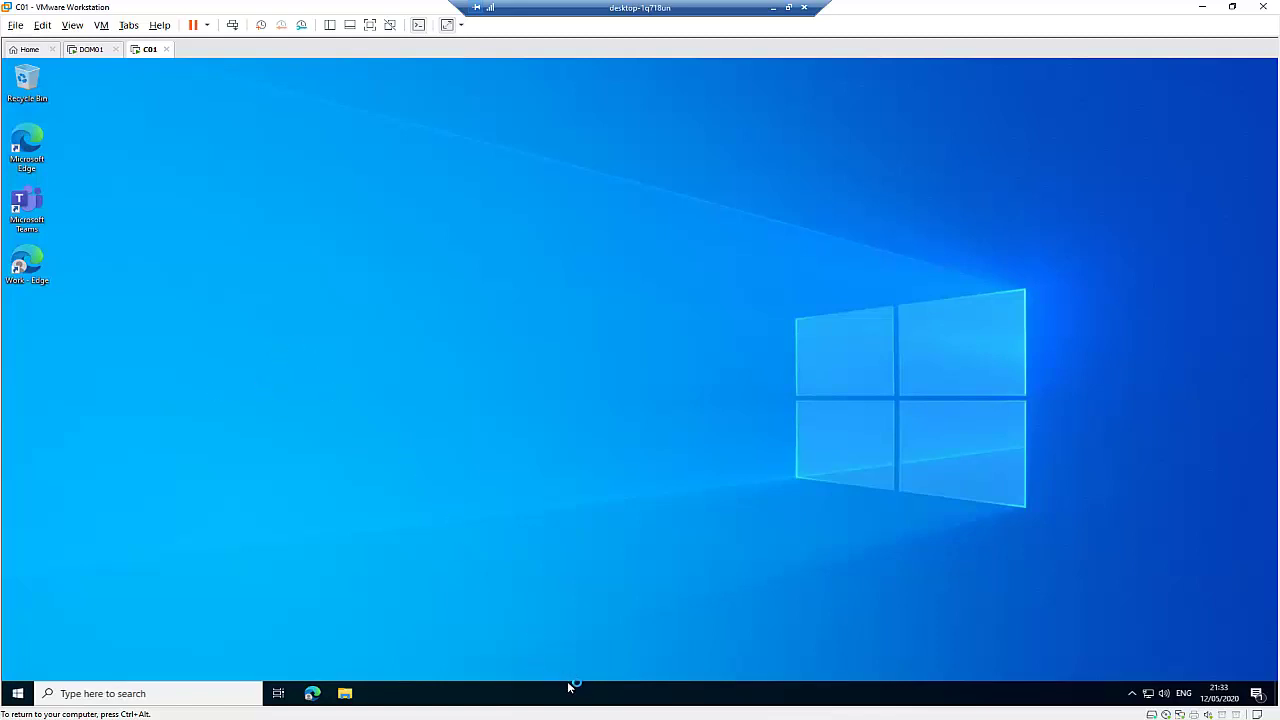
Launch Task Manager from the taskbar and expand it to show all processes
right_click(603, 692)
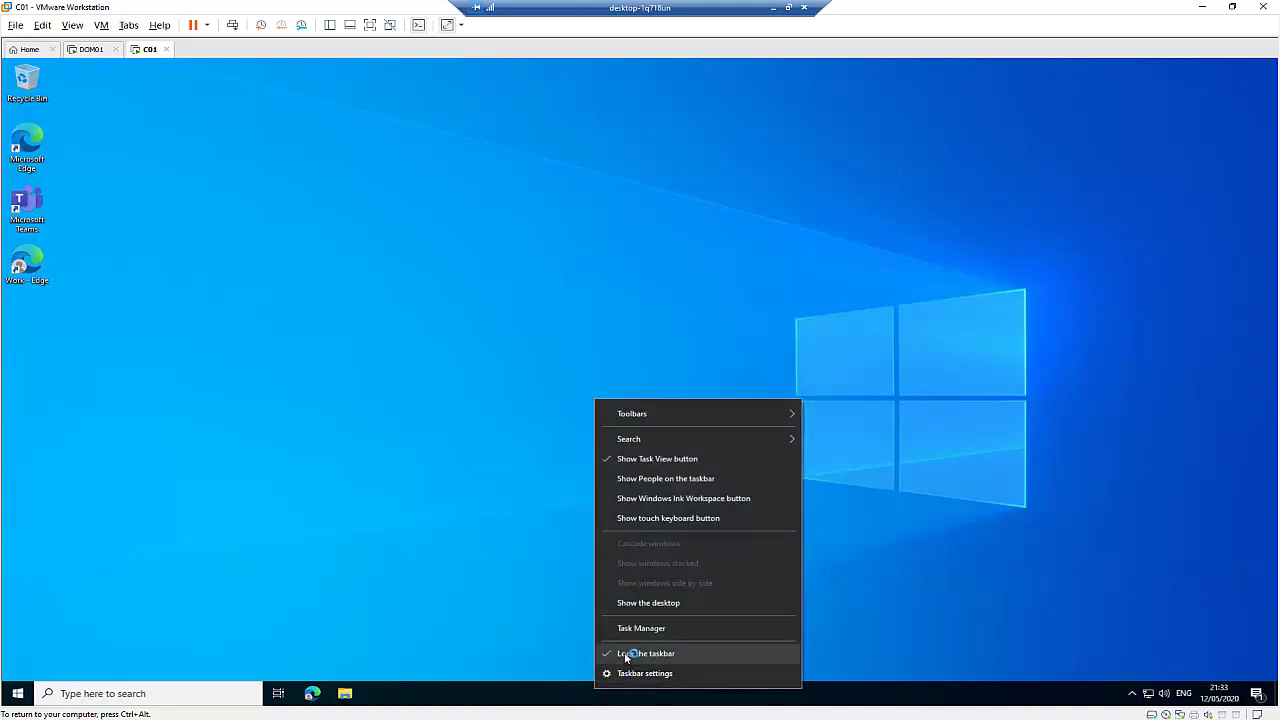
click(672, 629)
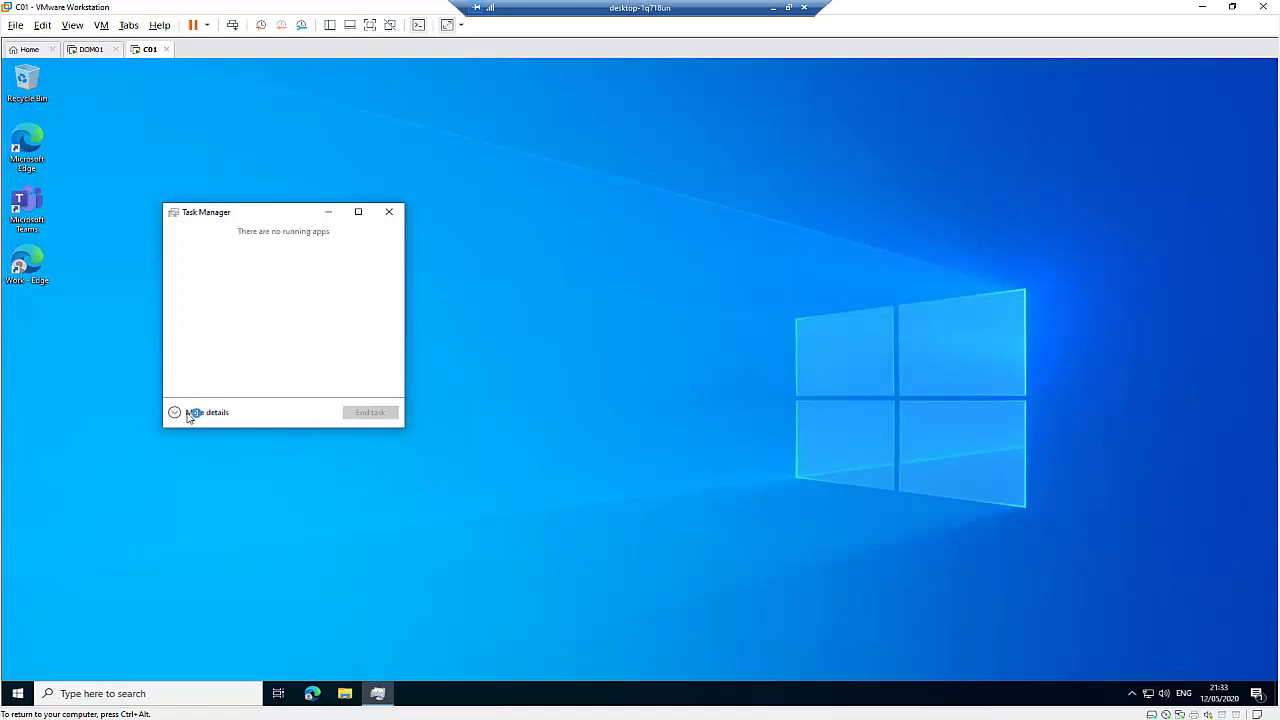
click(181, 413)
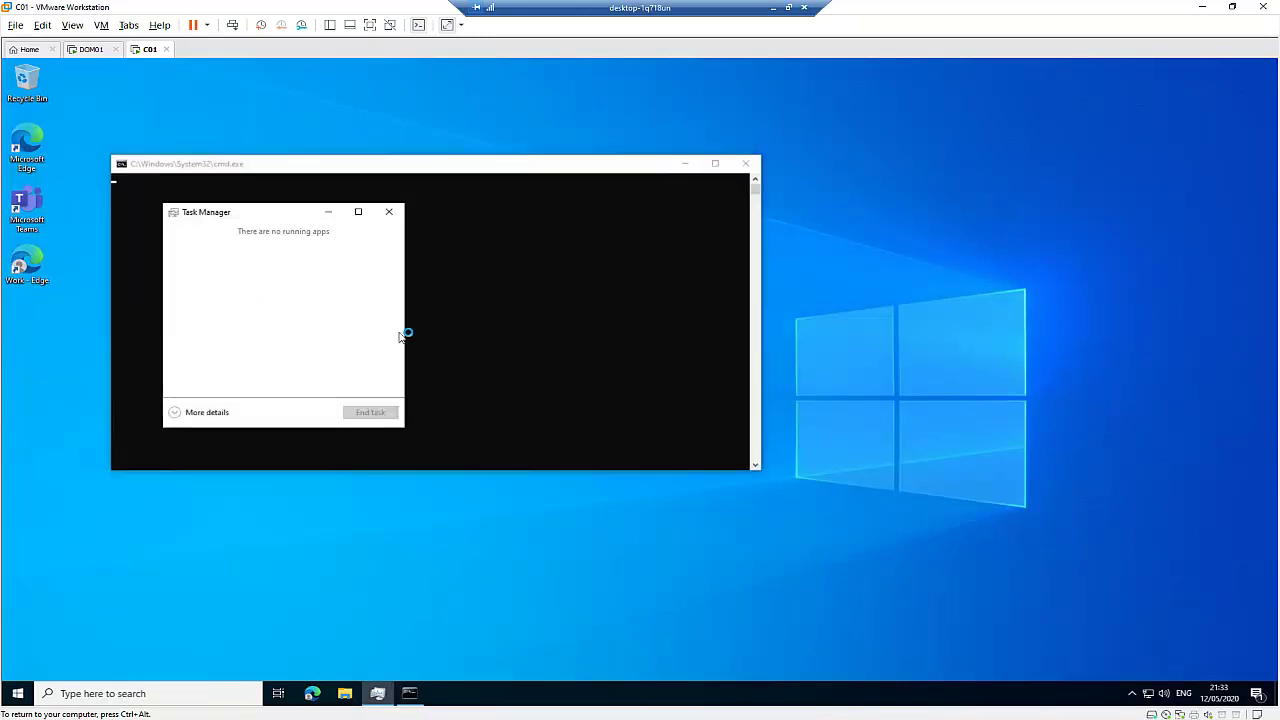
click(203, 413)
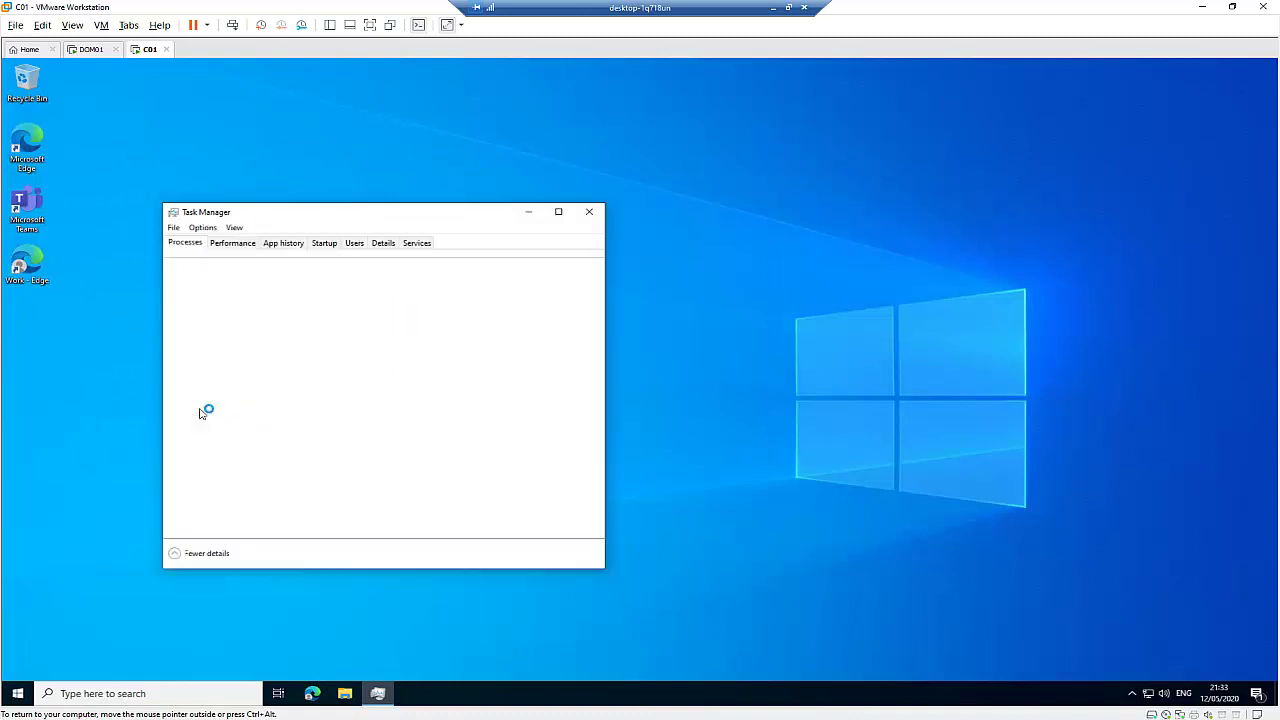
Find the Windows® installer process and expand it to reveal Windows Installer
scroll(232, 413, down, 1)
scroll(236, 413, up, 2)
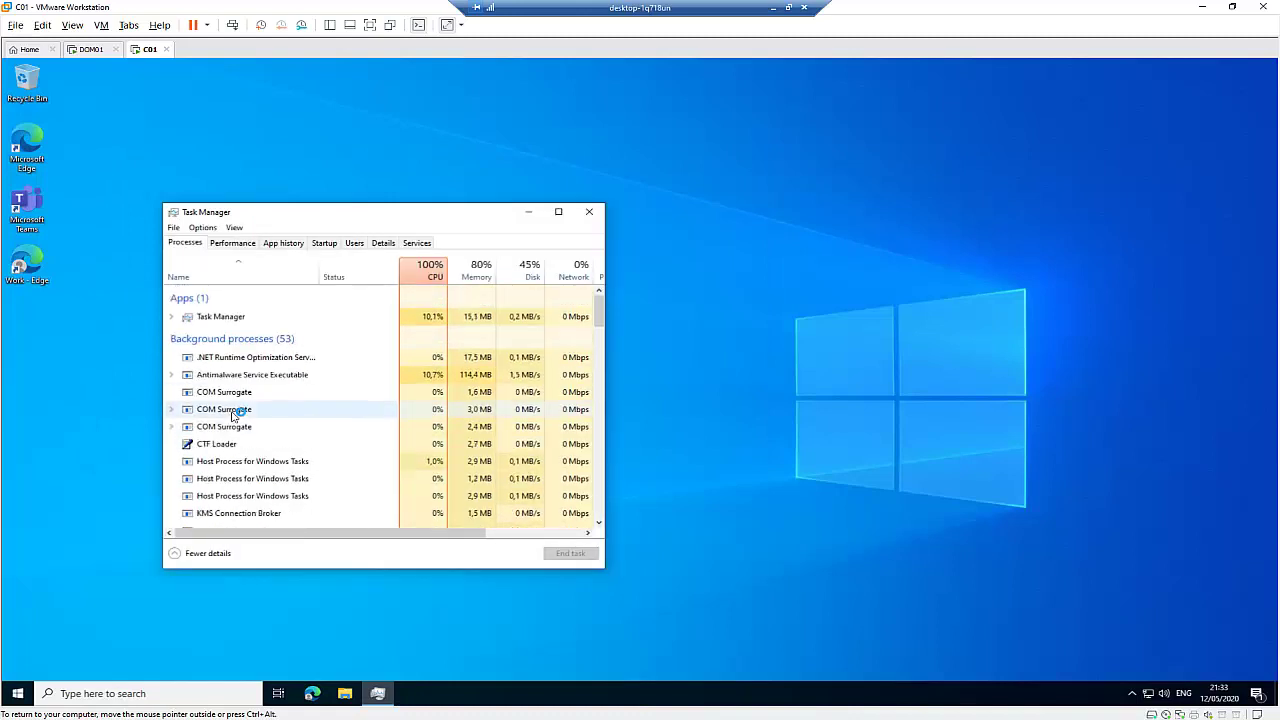
scroll(236, 413, down, 5)
scroll(240, 424, down, 3)
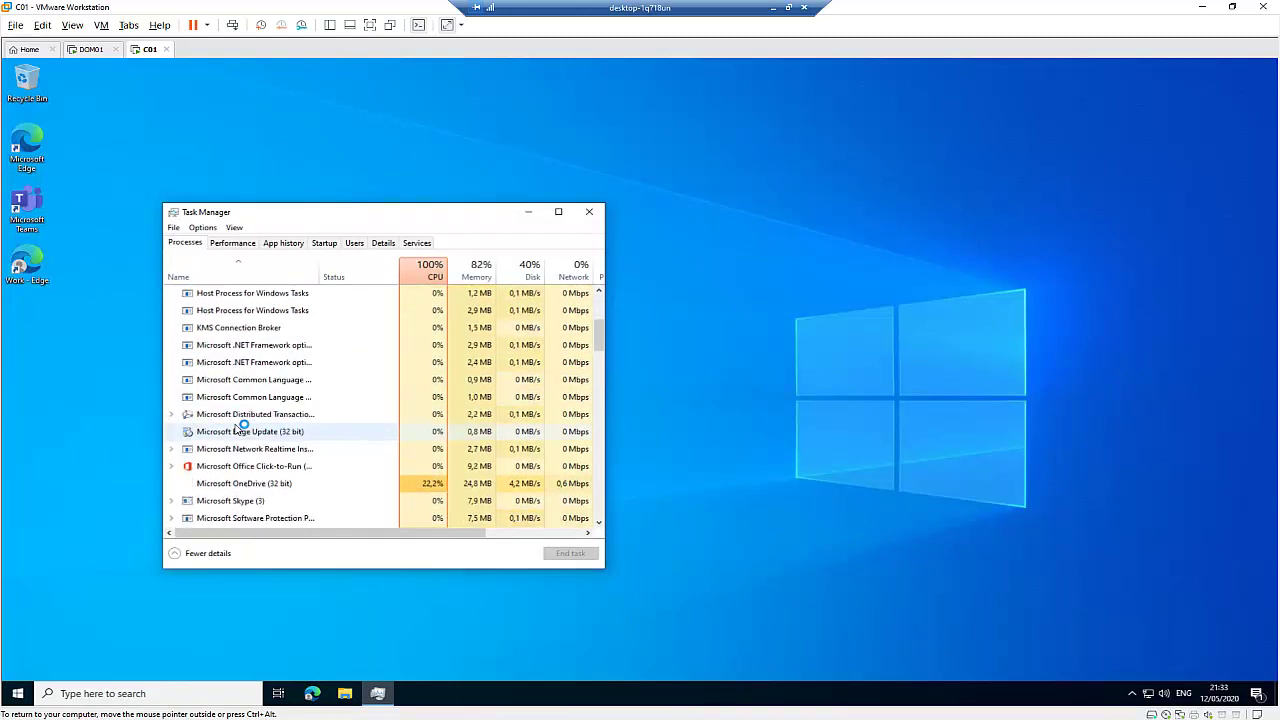
scroll(237, 430, down, 4)
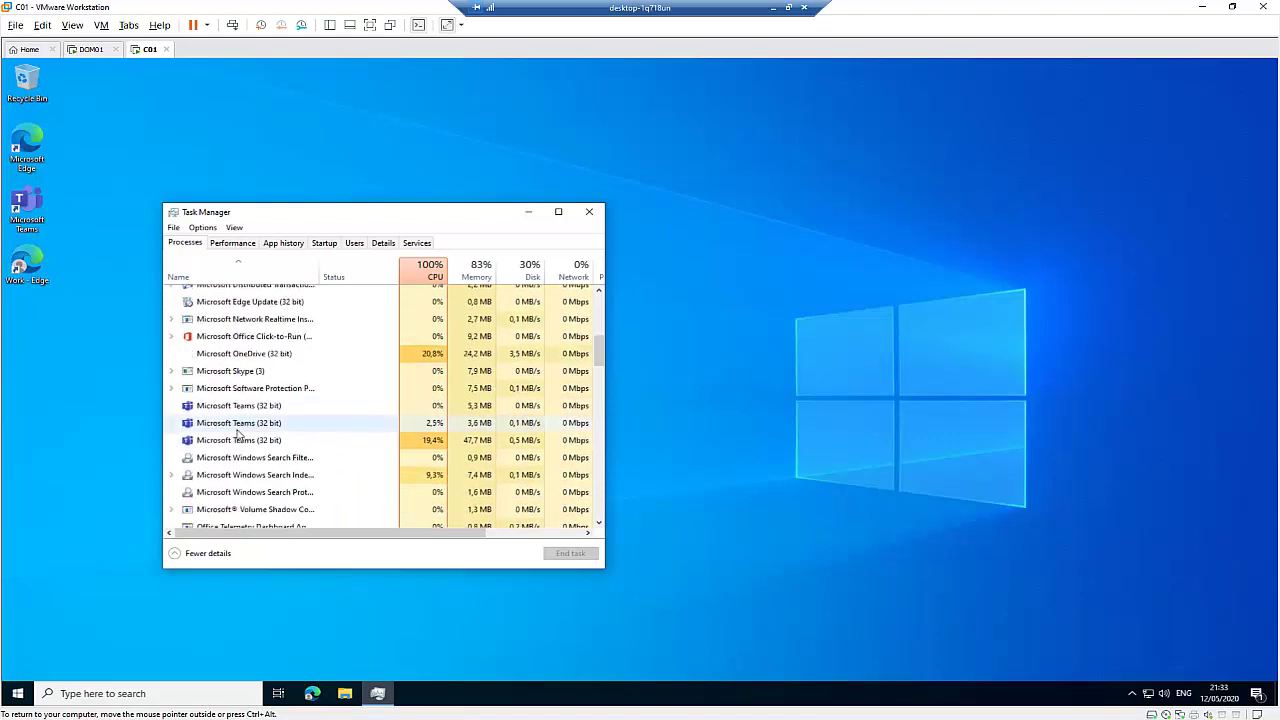
scroll(238, 435, down, 5)
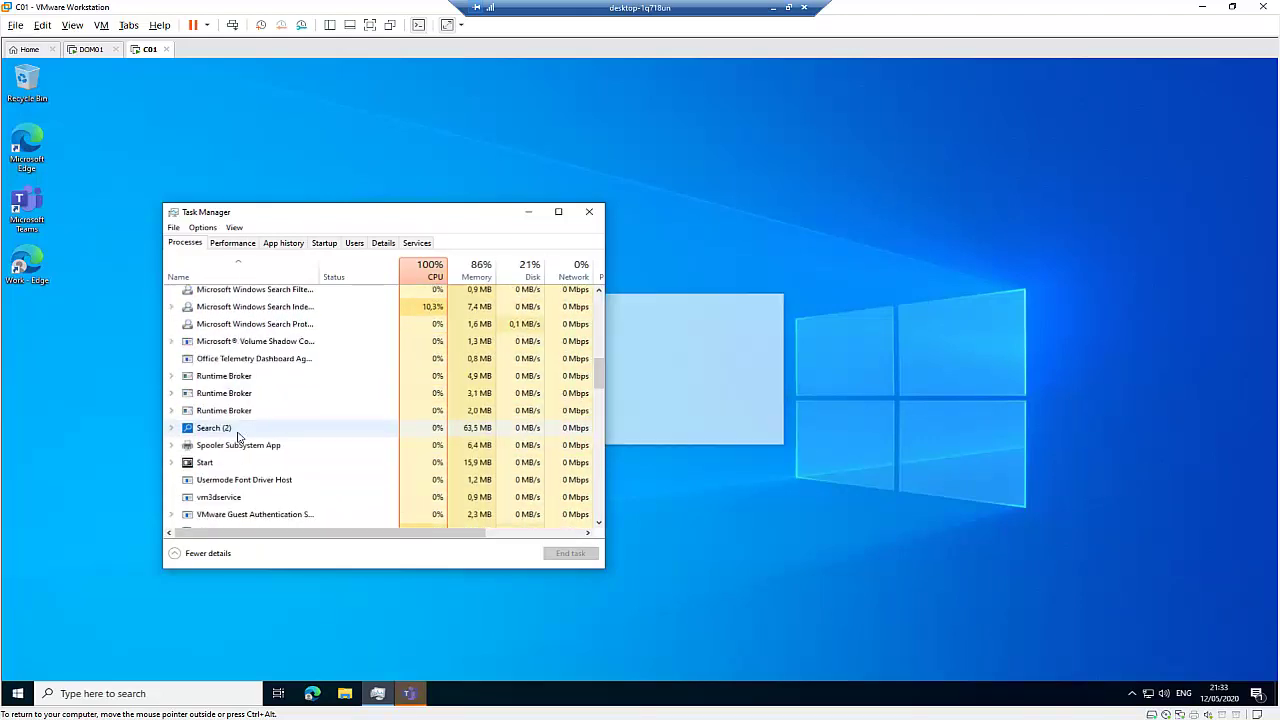
scroll(240, 440, down, 2)
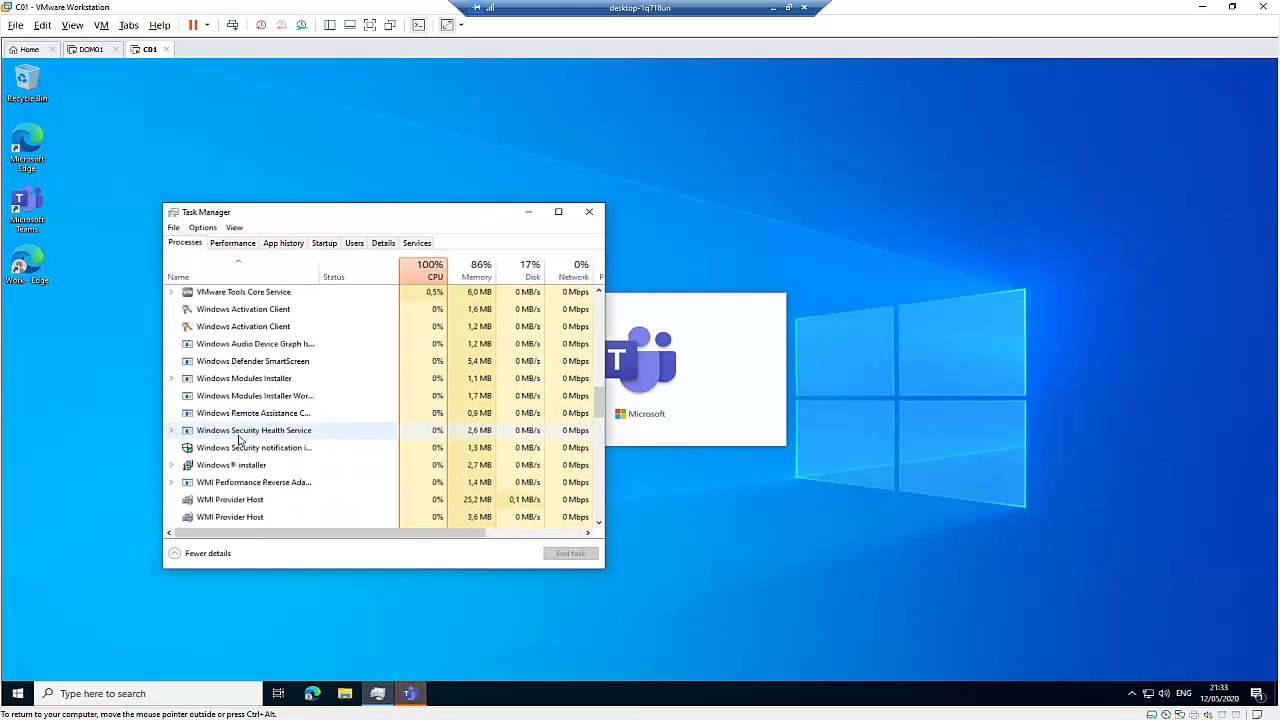
click(236, 469)
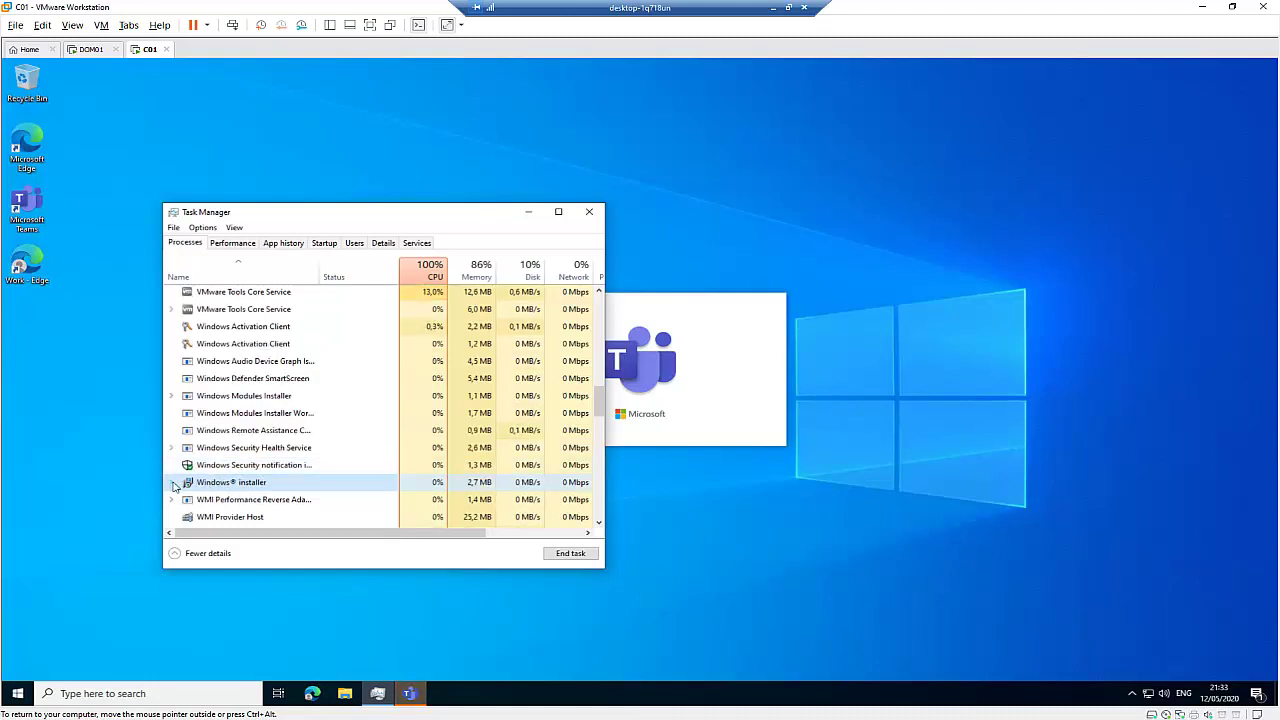
click(174, 486)
scroll(200, 484, down, 1)
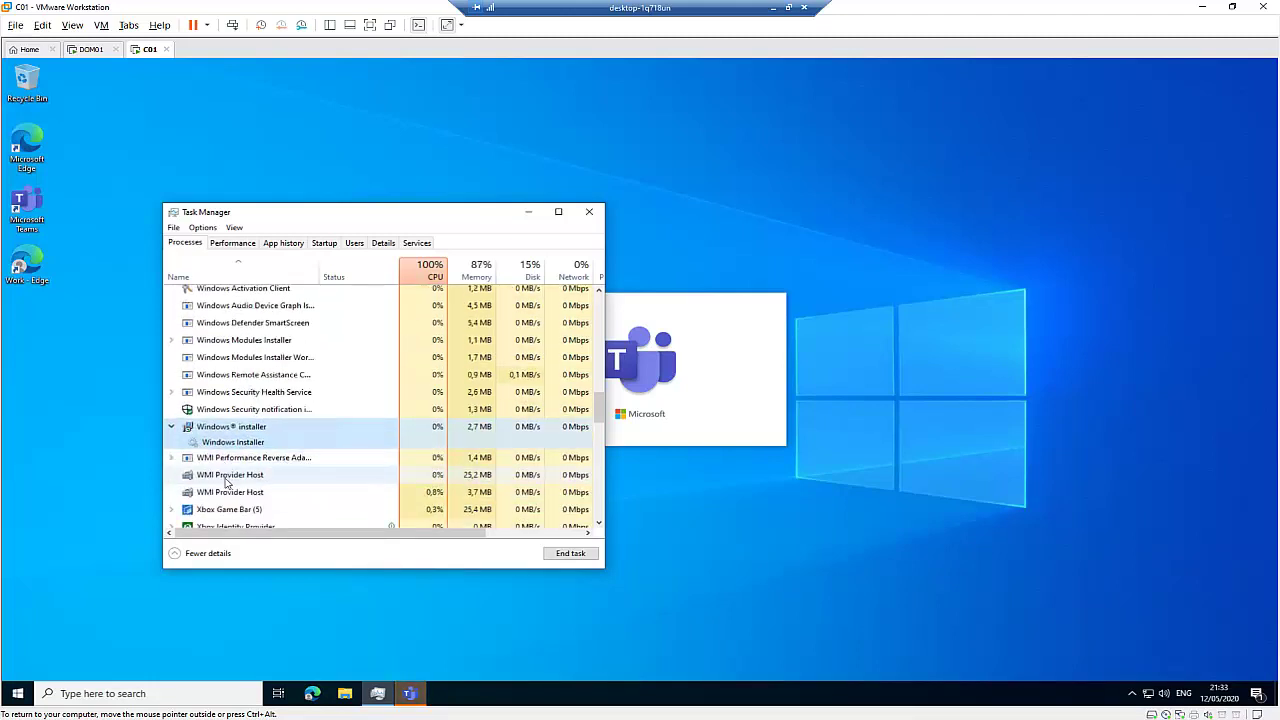
scroll(230, 480, down, 2)
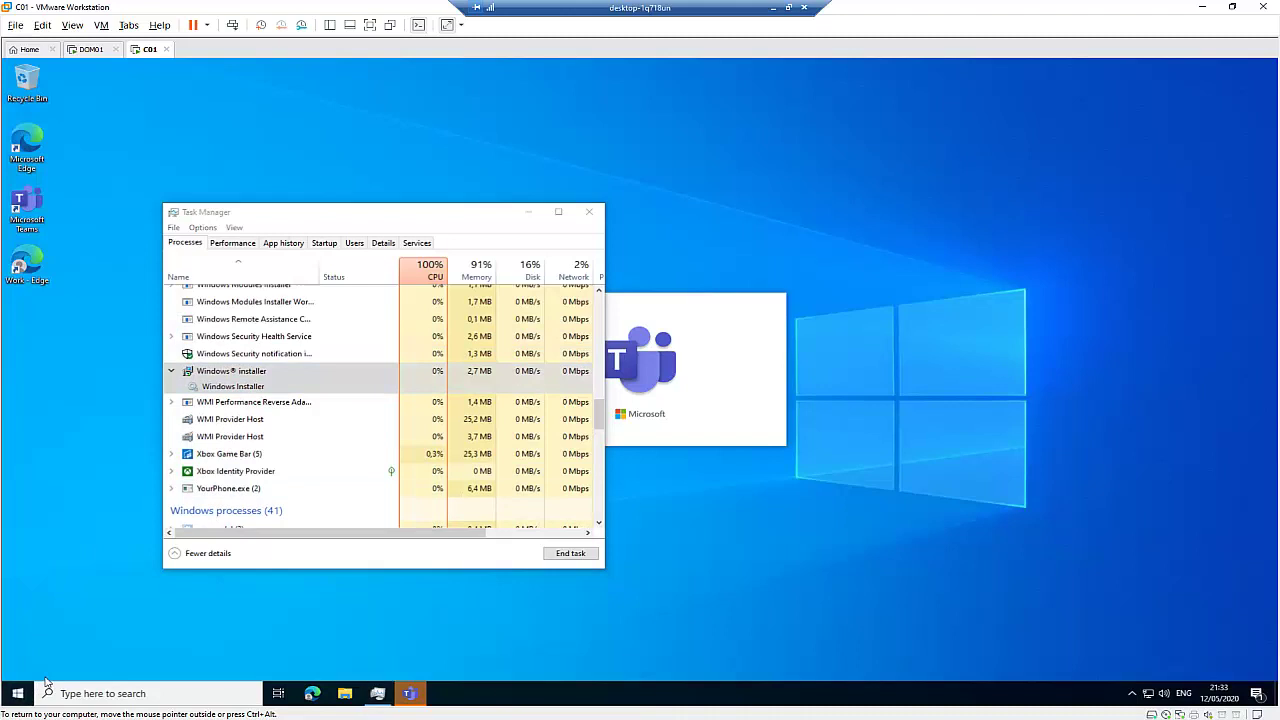
Run appwiz.cpl and confirm 7-Zip 19.00 (x64 edition), installed 12/05/2020, is listed
key(super)
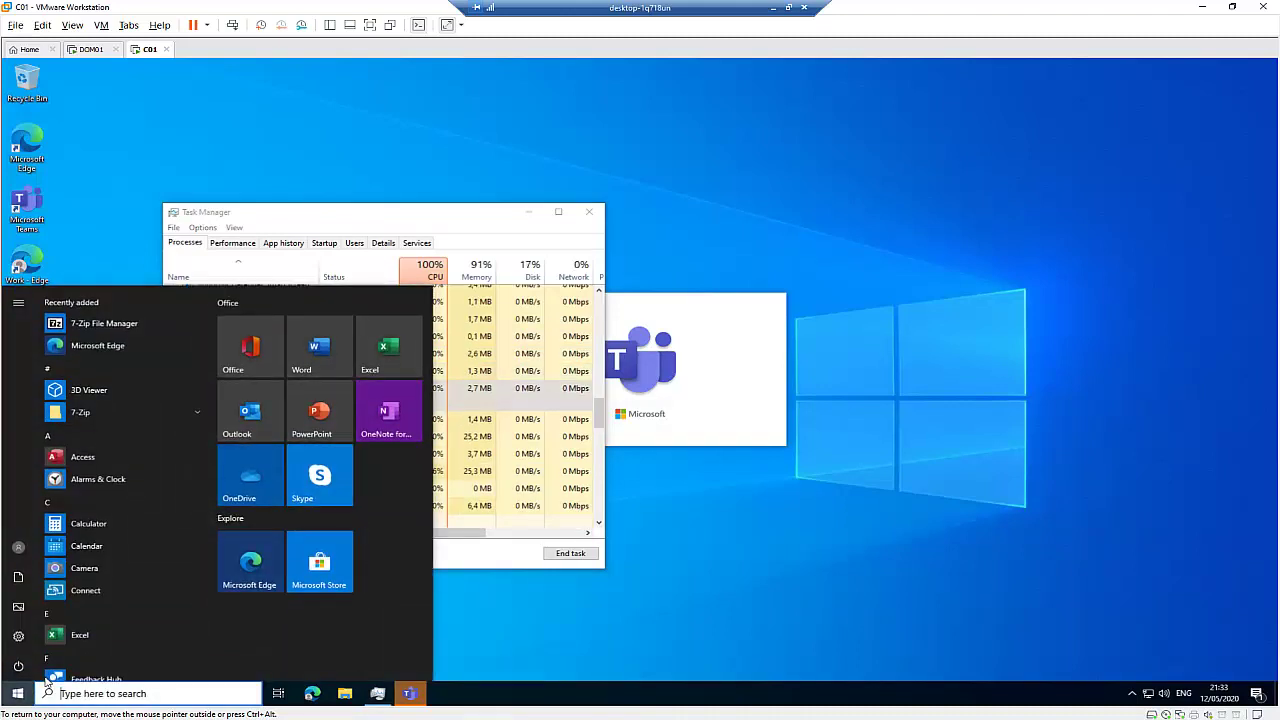
text(appw)
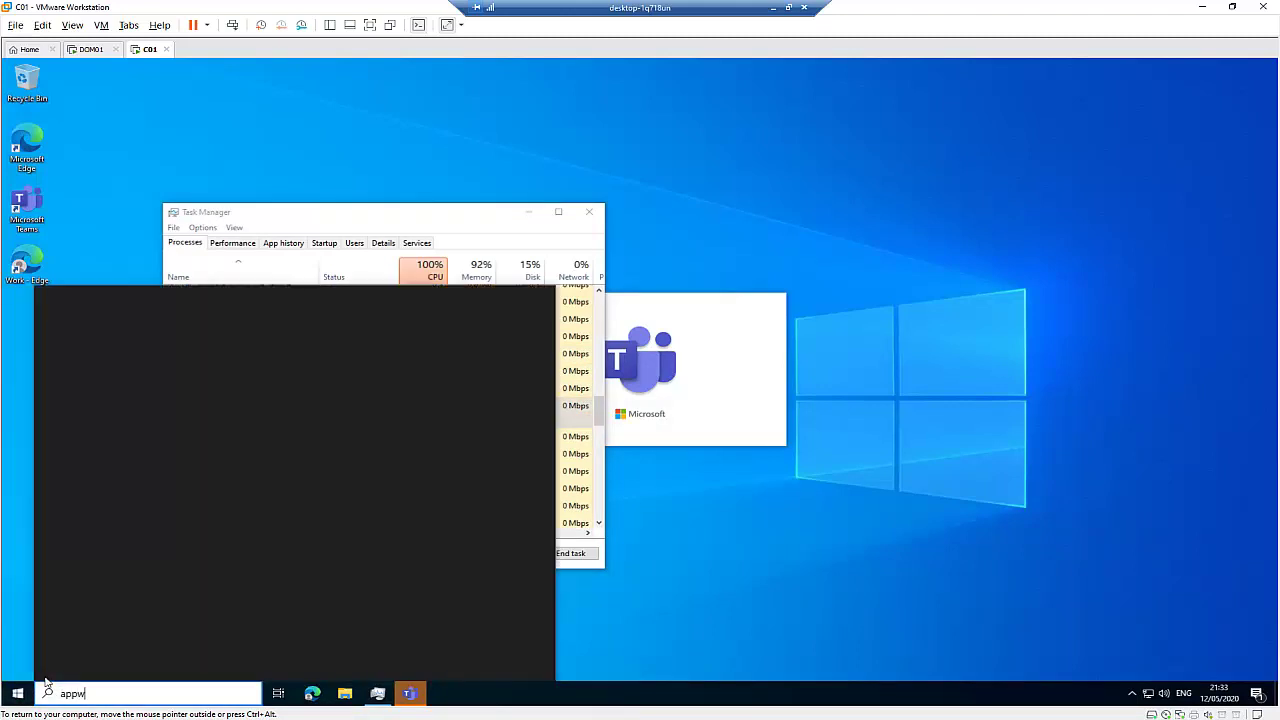
text(iz.)
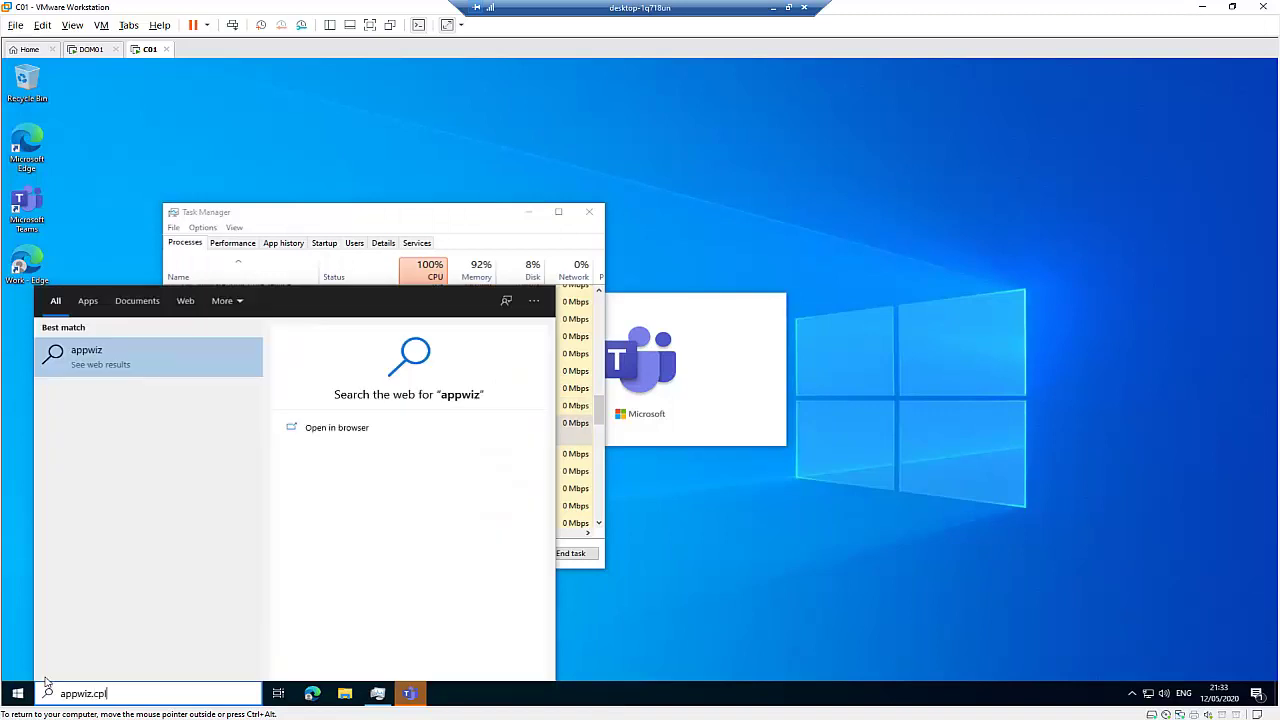
text(cpl)
key(Return)
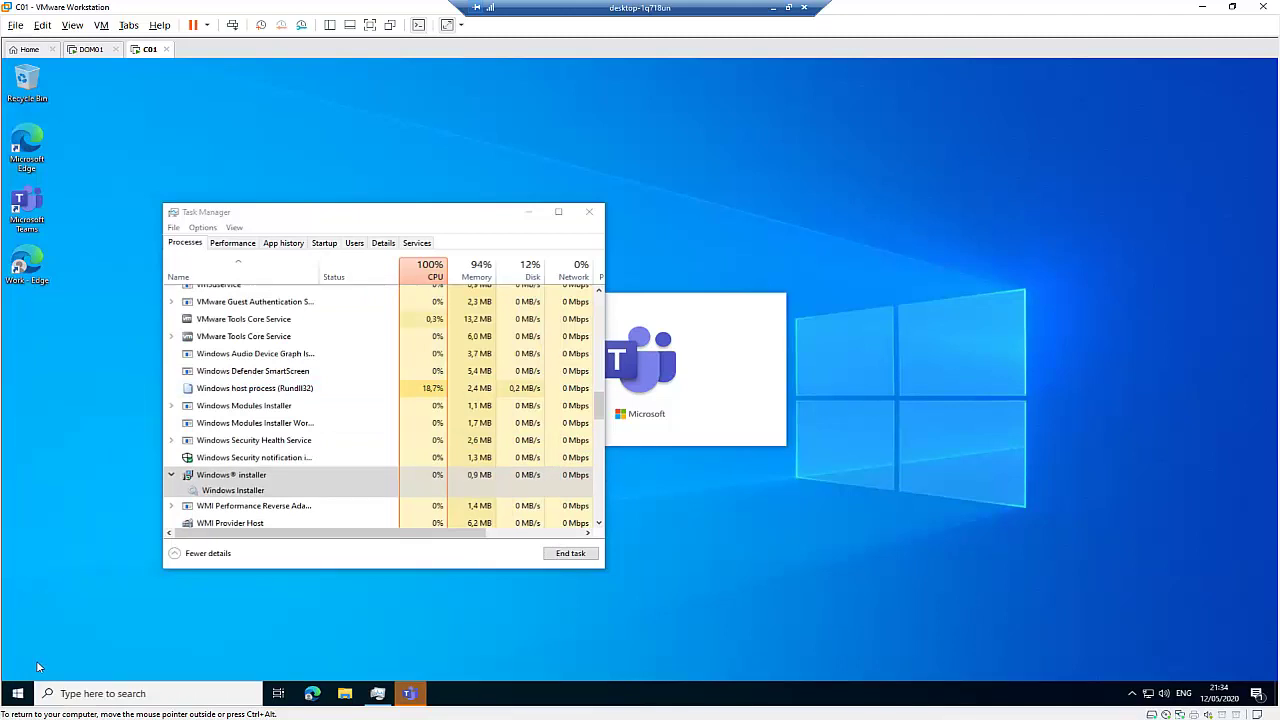
click(17, 693)
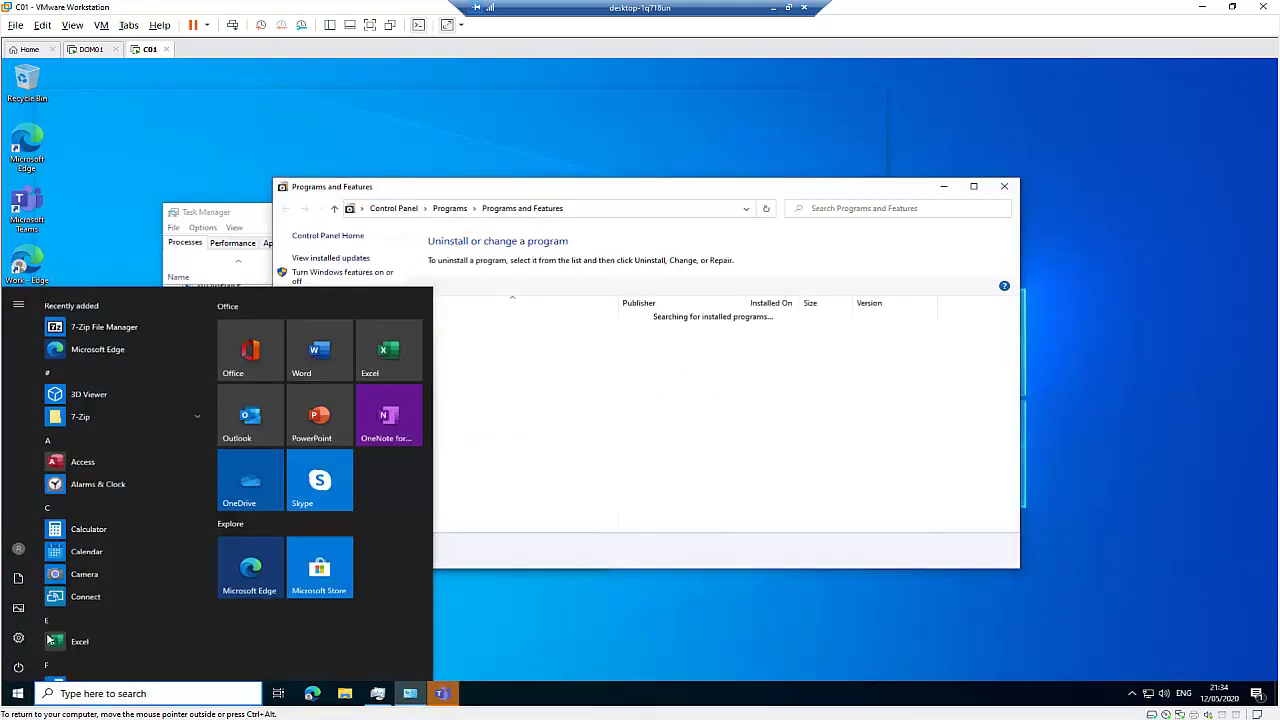
click(108, 344)
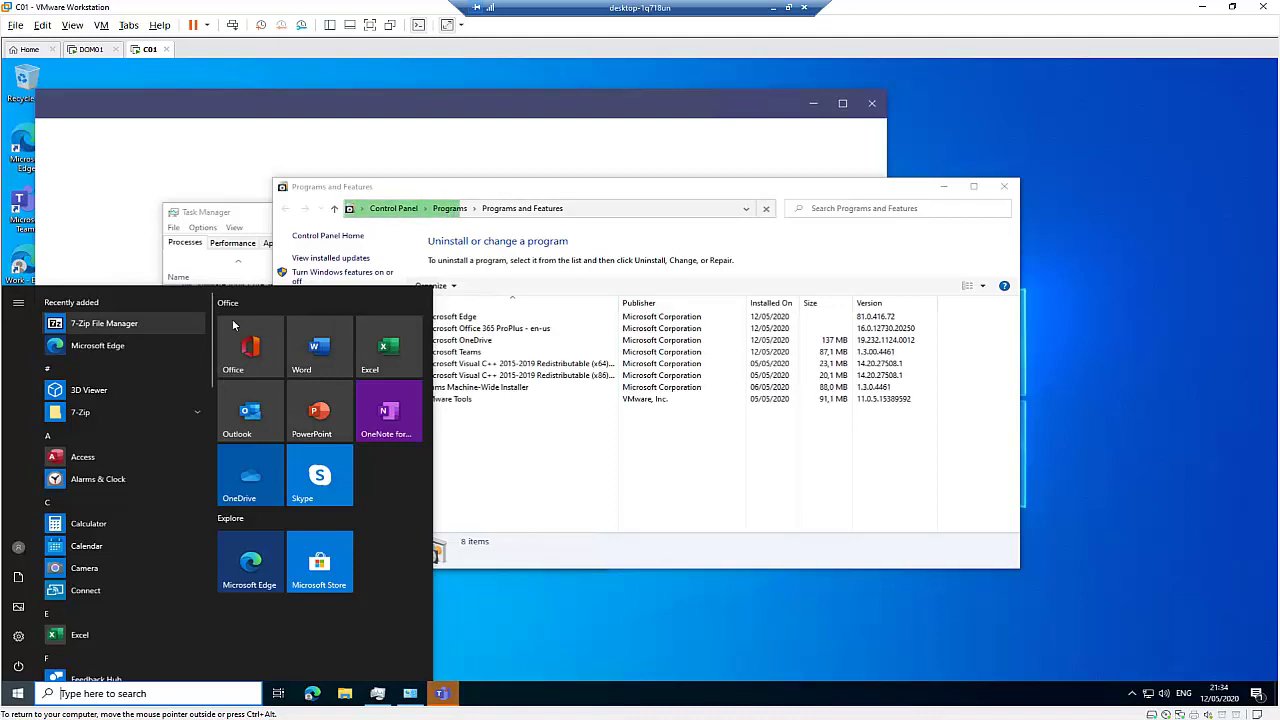
click(465, 436)
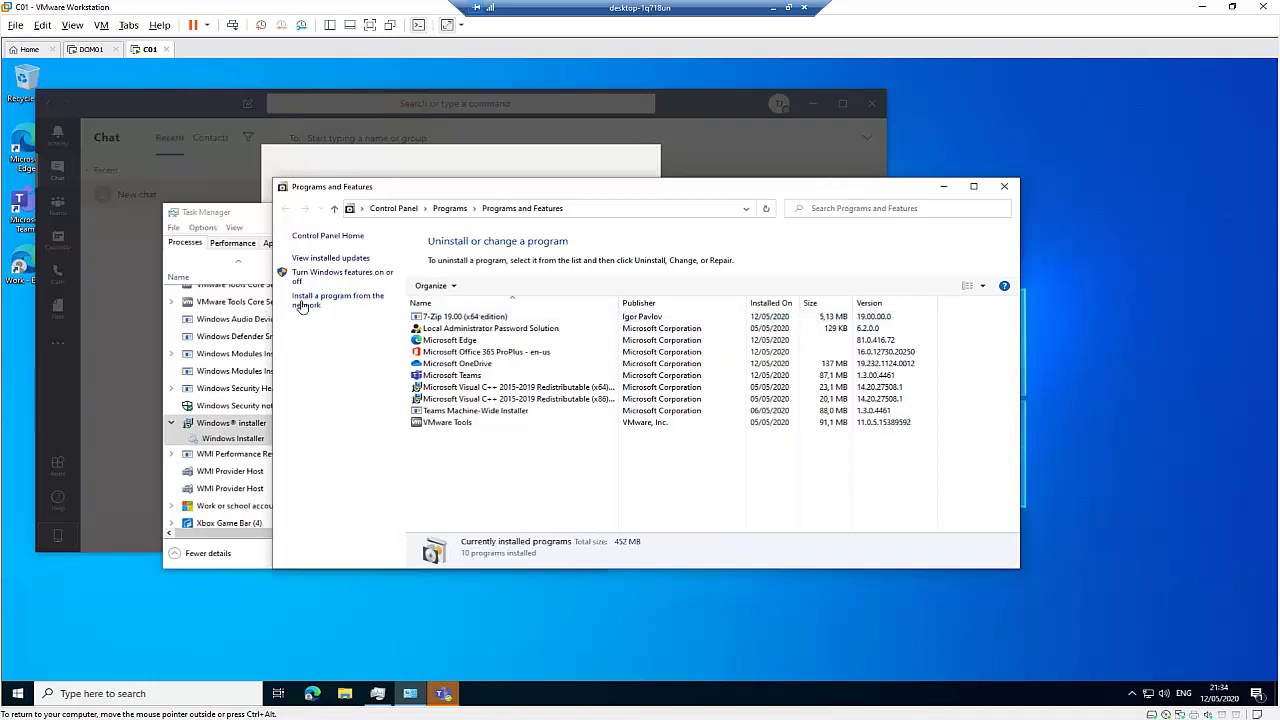
click(219, 271)
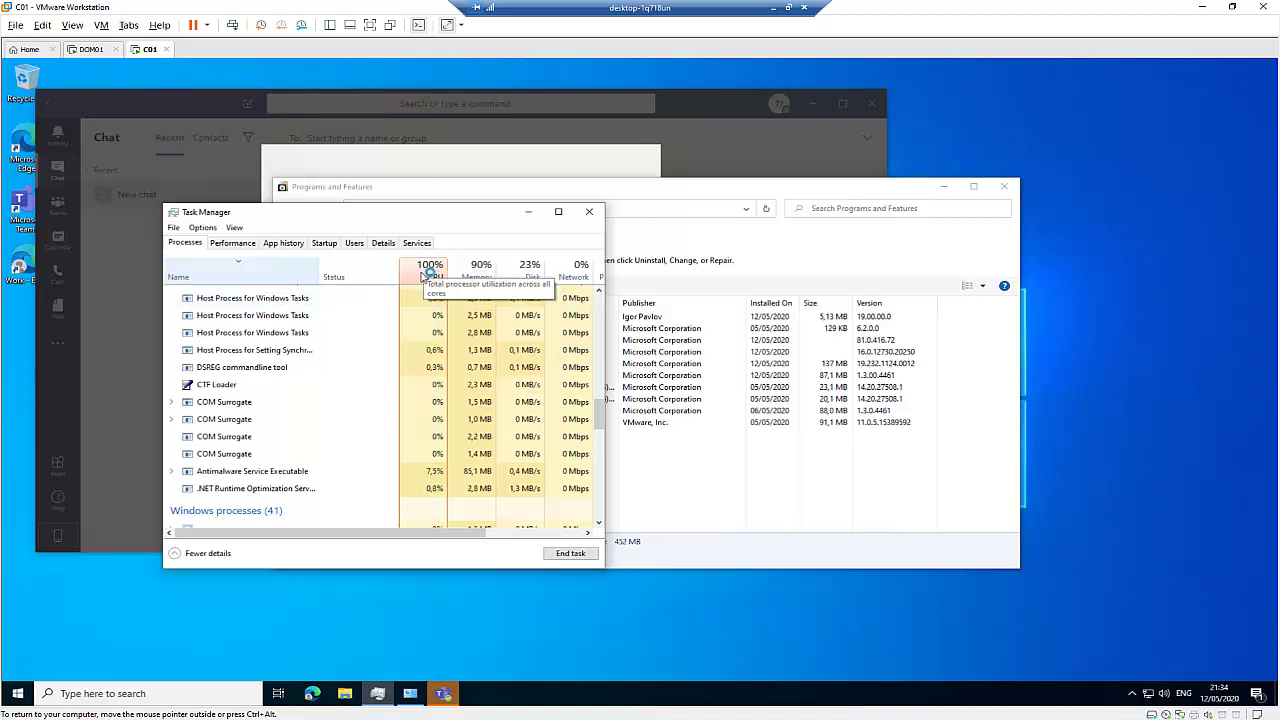
Sort processes by CPU, end Microsoft Teams, and close Task Manager
click(428, 270)
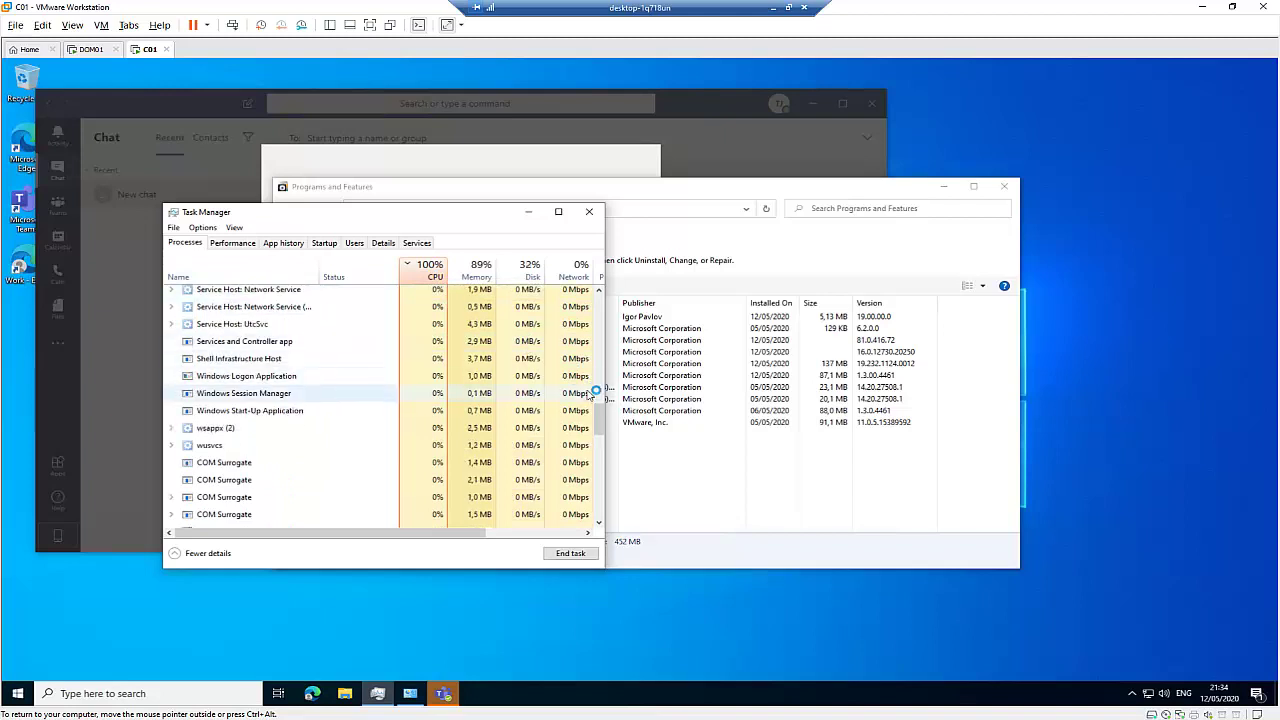
drag(598, 415, 597, 292)
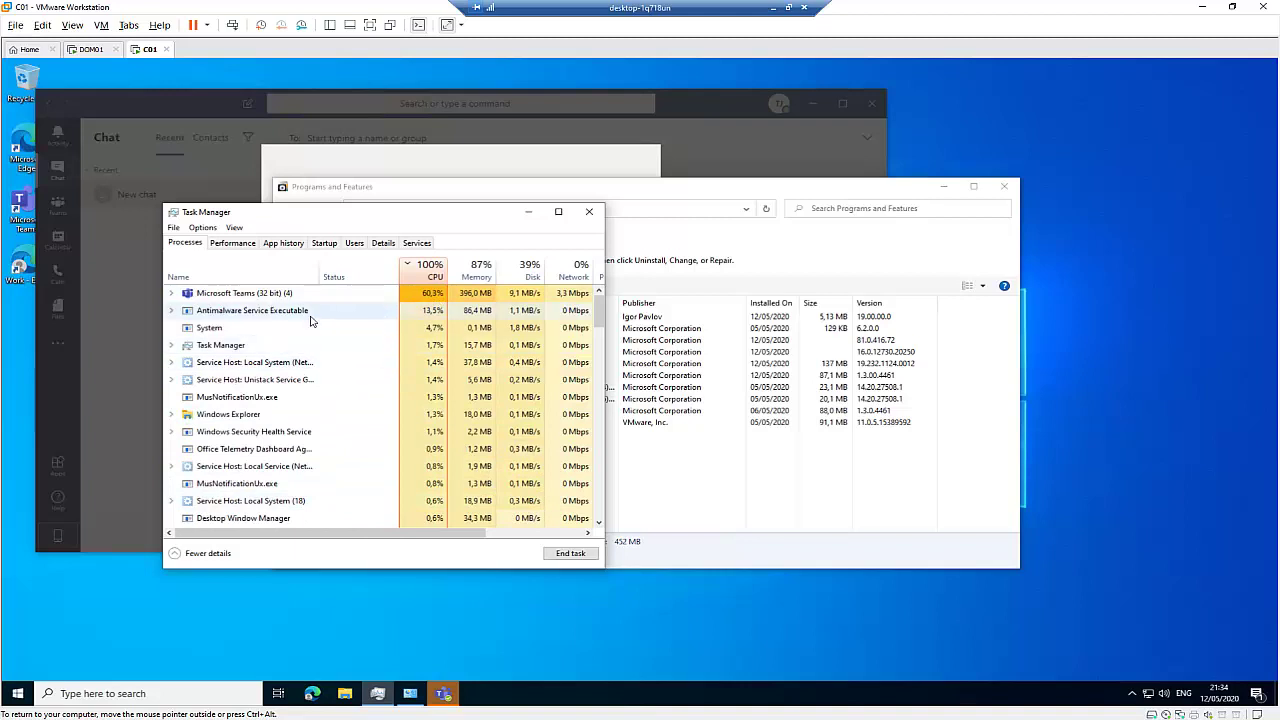
click(570, 553)
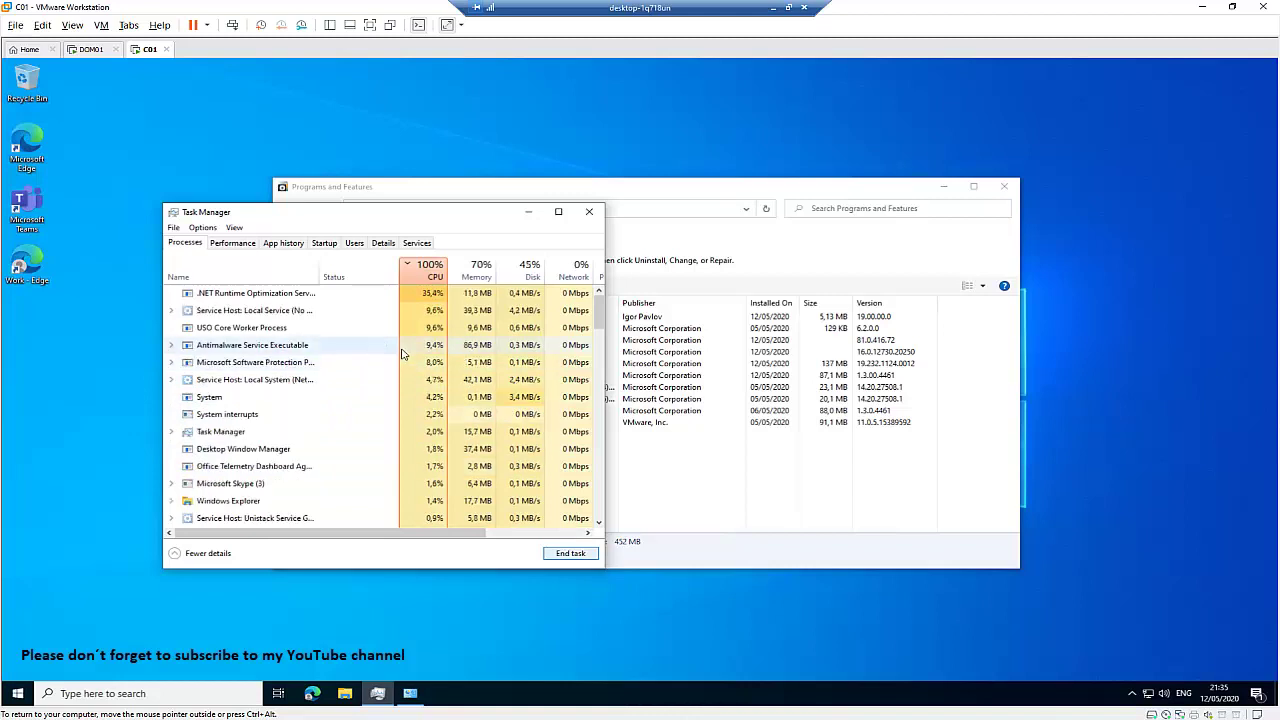
click(589, 211)
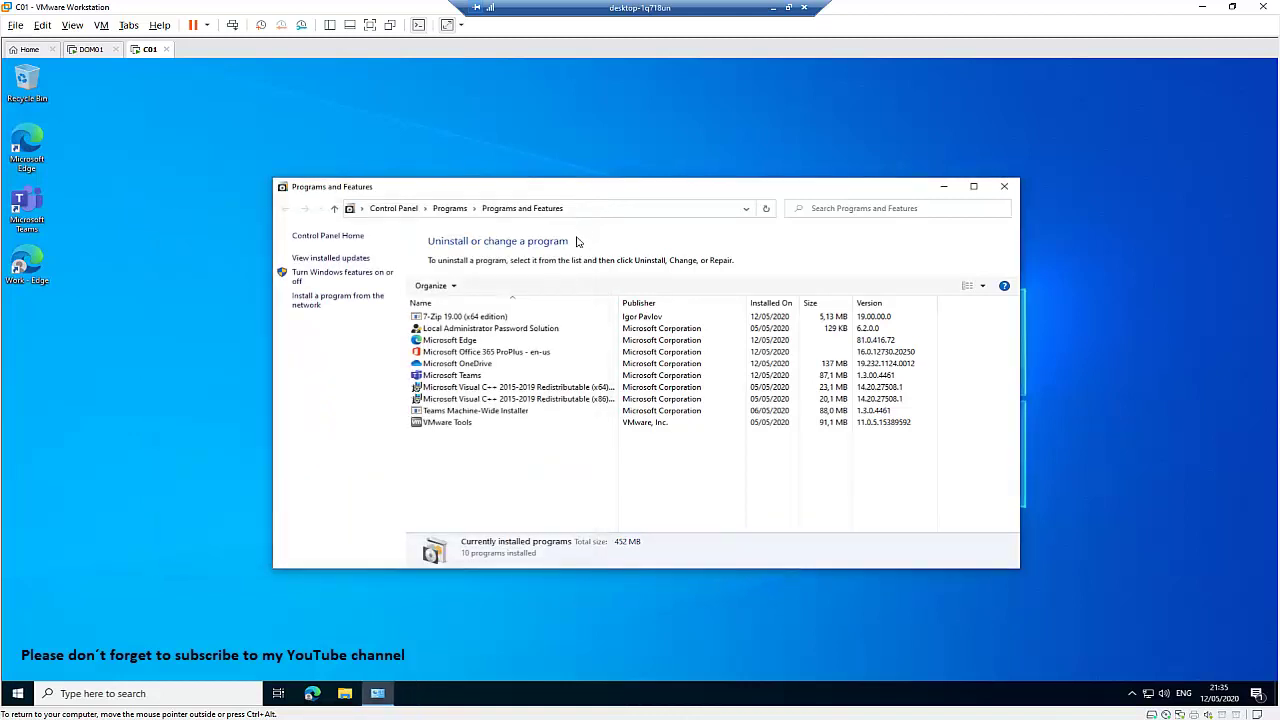